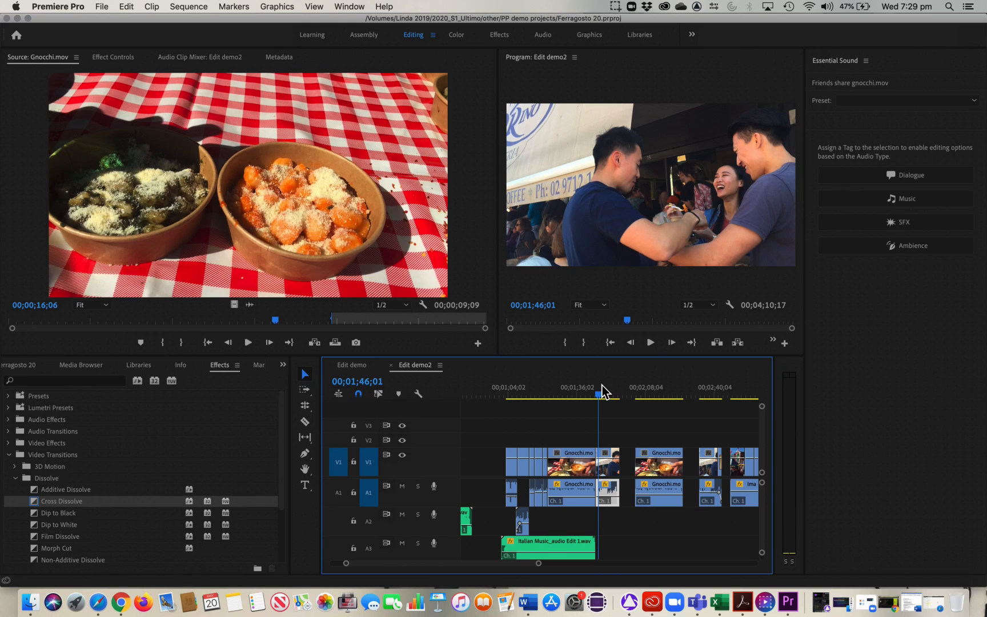
Play the start of the Friends share gnocchi clip and park the playhead at 00;01;53;11
drag(602, 391, 574, 388)
key(=)
key(=)
key(space)
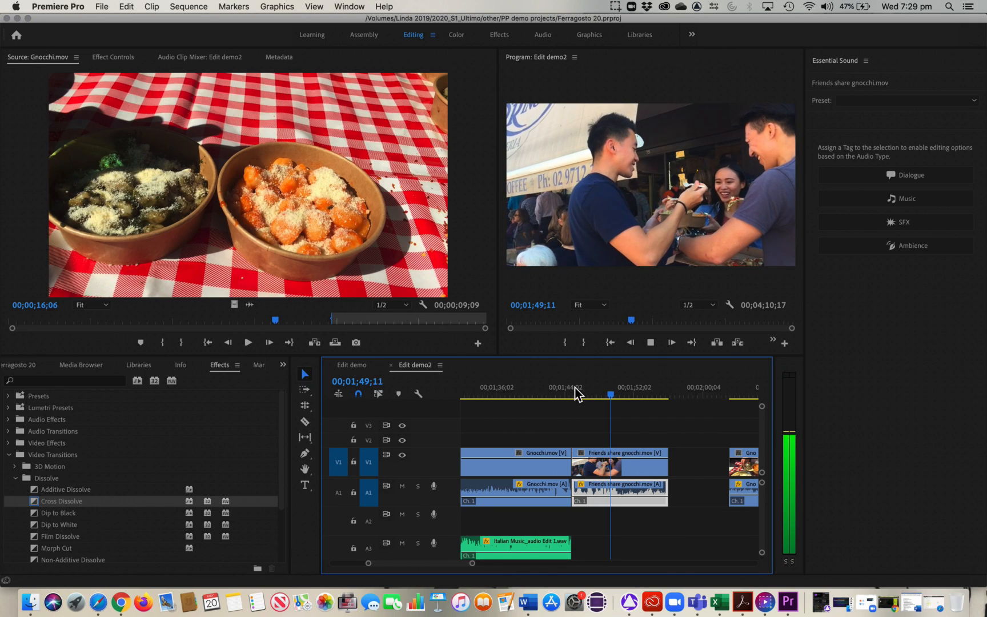
key(space)
drag(615, 394, 648, 398)
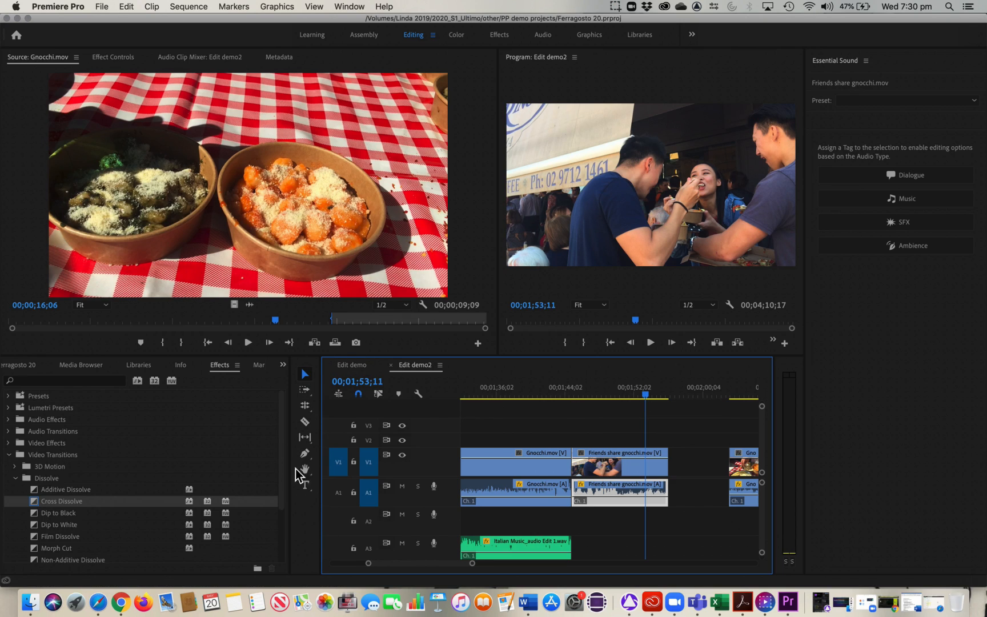
With linked selection off, split only the video of the Friends share gnocchi clip at the playhead with the Razor tool
click(305, 423)
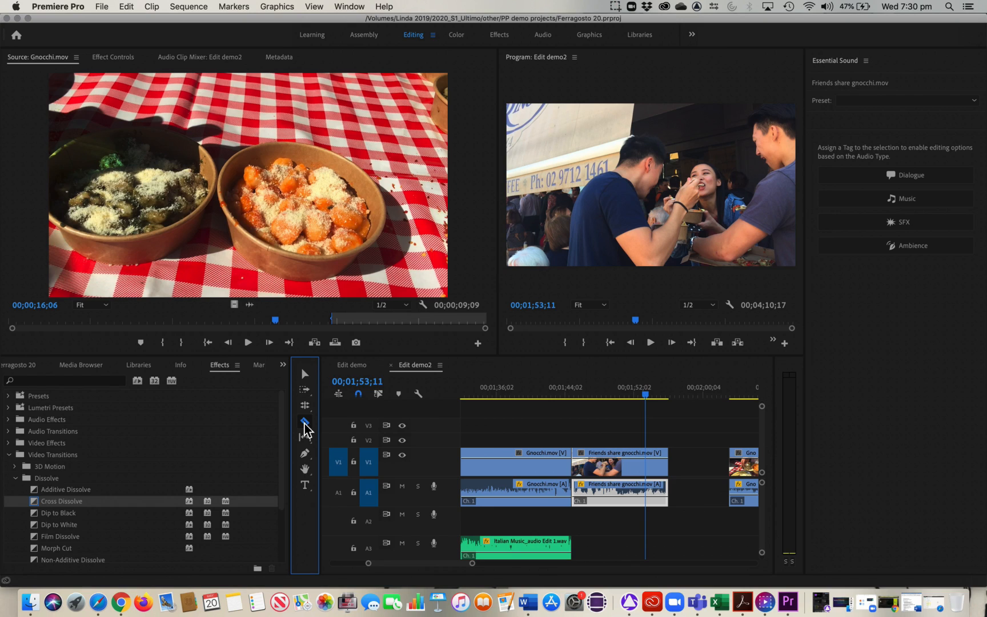
click(383, 392)
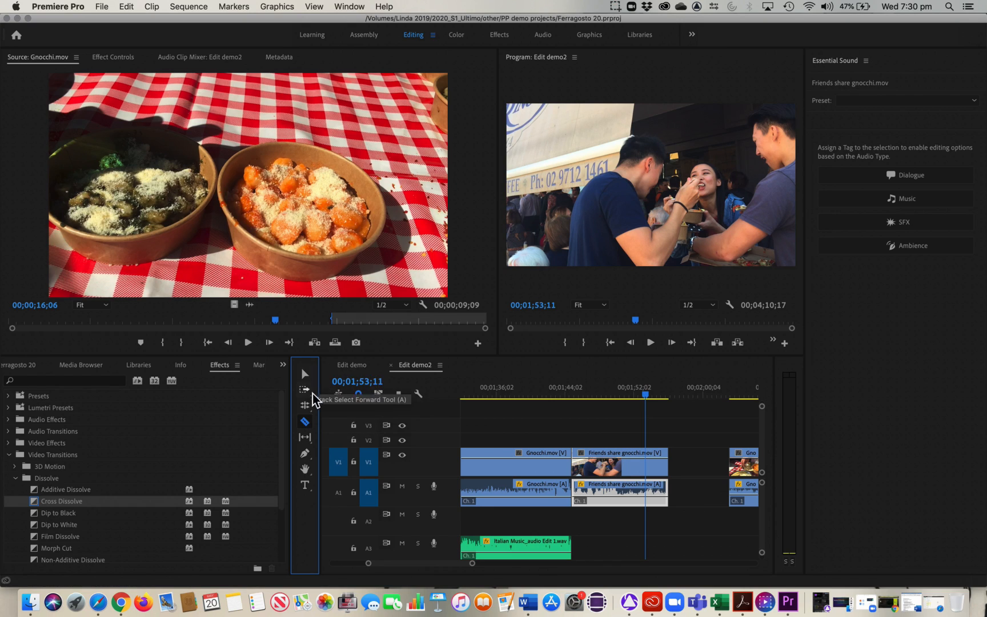
click(378, 393)
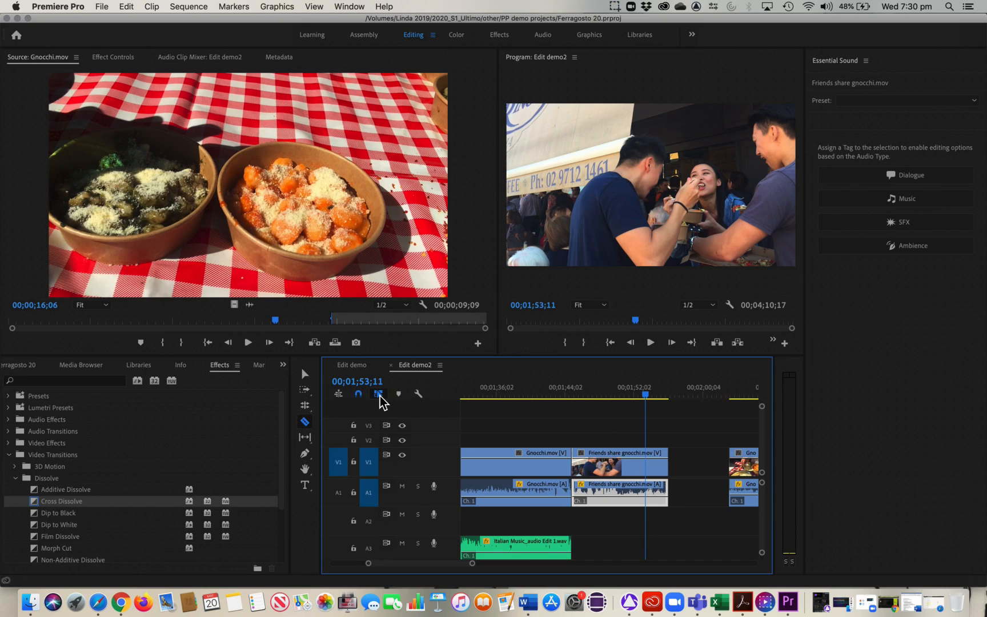
click(378, 394)
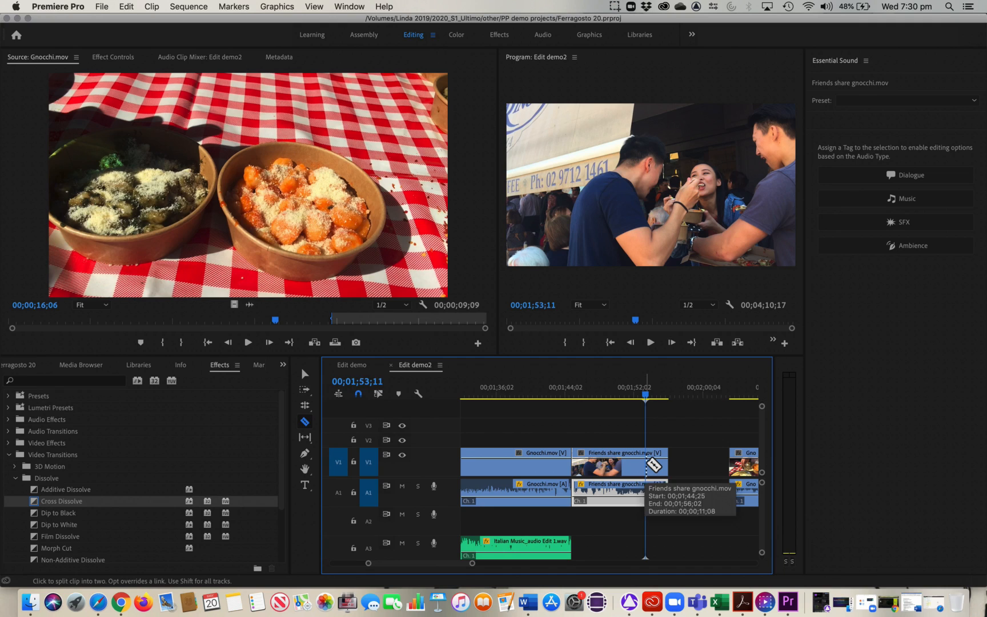
click(646, 464)
key(v)
Play the footage just before the new video cut, zoom in on the cut, and save the project
click(636, 394)
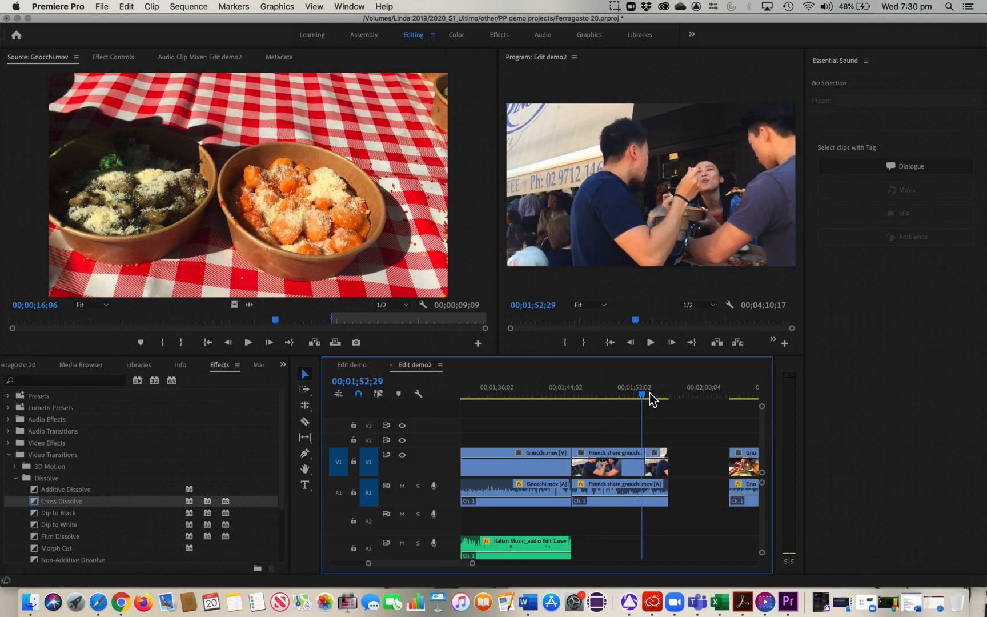
key(space)
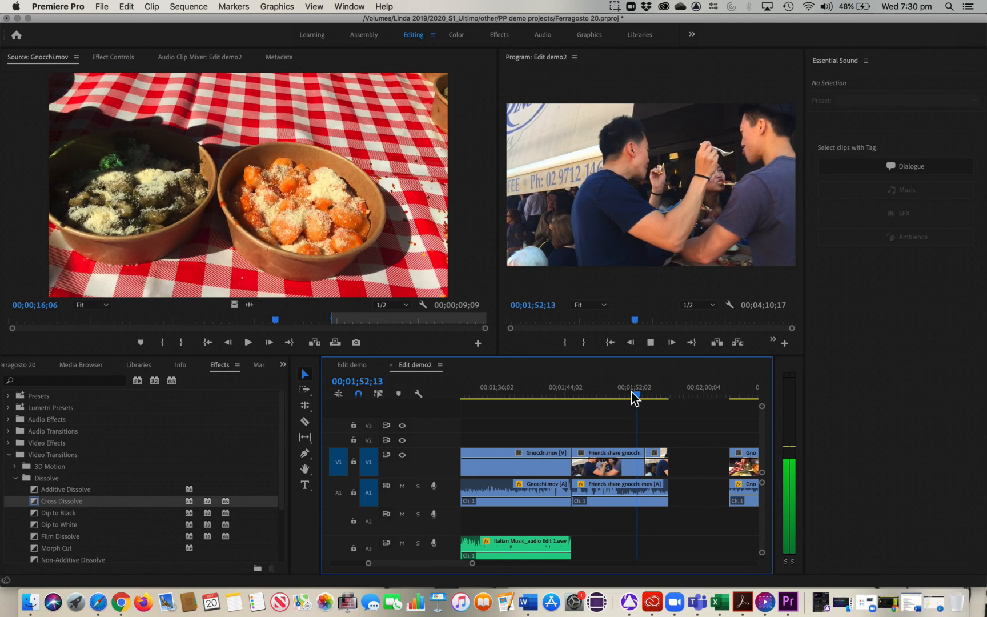
key(space)
mouse_move(643, 393)
mouse_down()
mouse_move(669, 392)
mouse_move(645, 393)
mouse_up()
key(=)
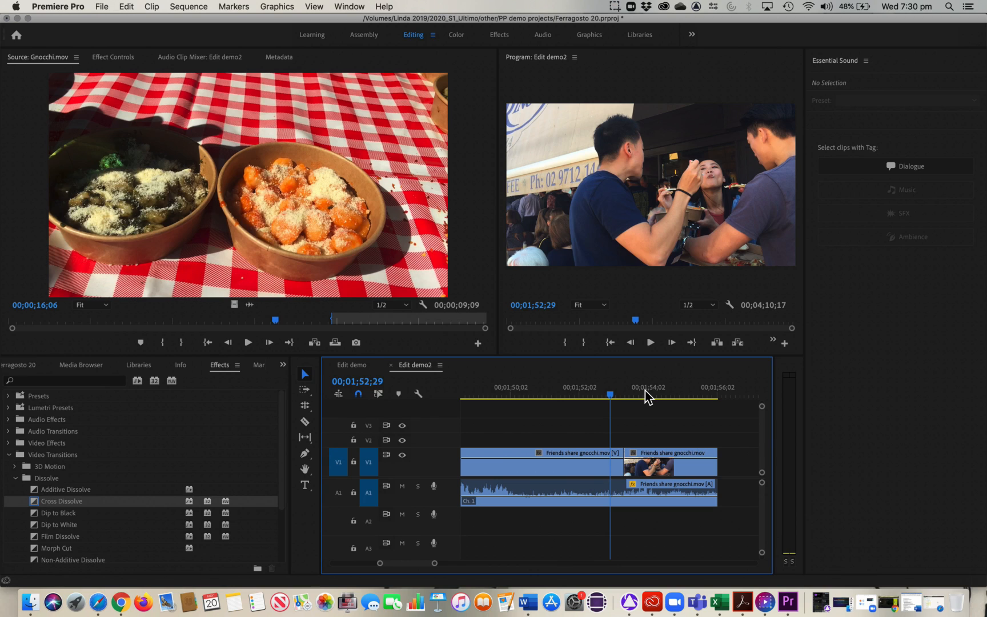
key(super+s)
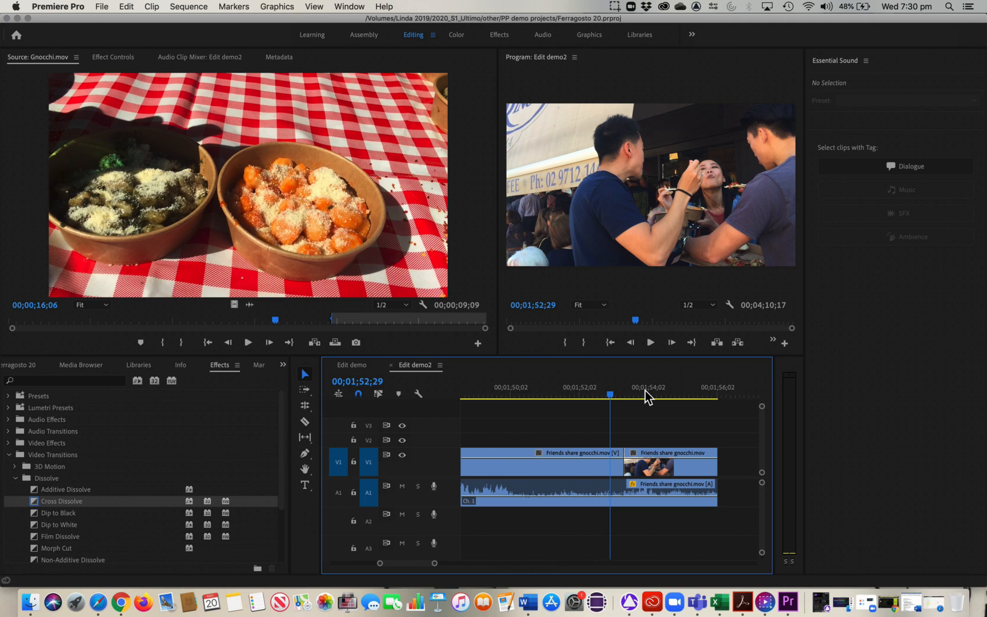
Set the clip speed of the video segment after the cut to 50%
drag(645, 393, 671, 410)
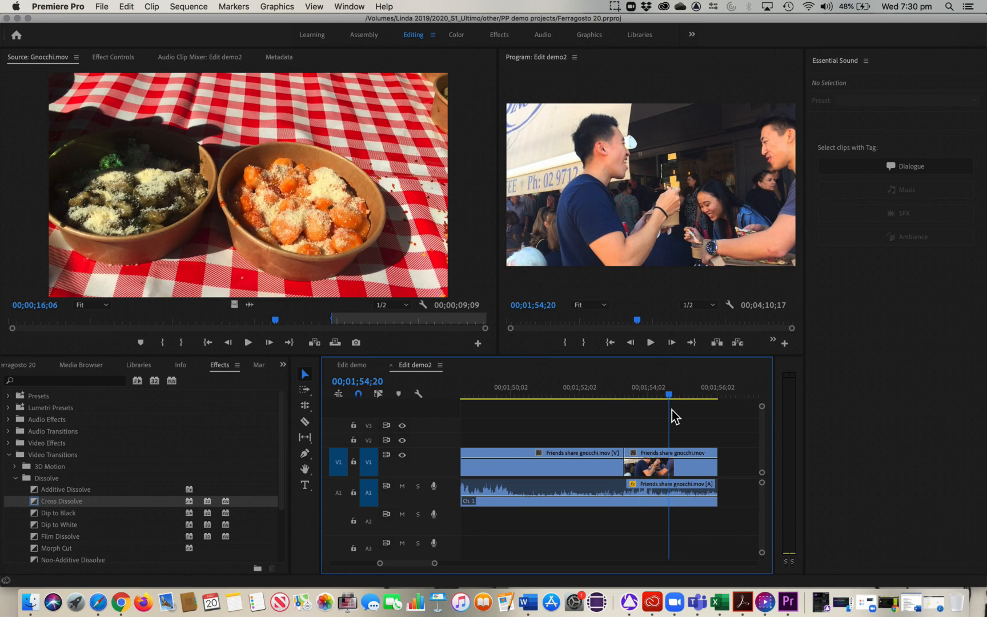
right_click(669, 473)
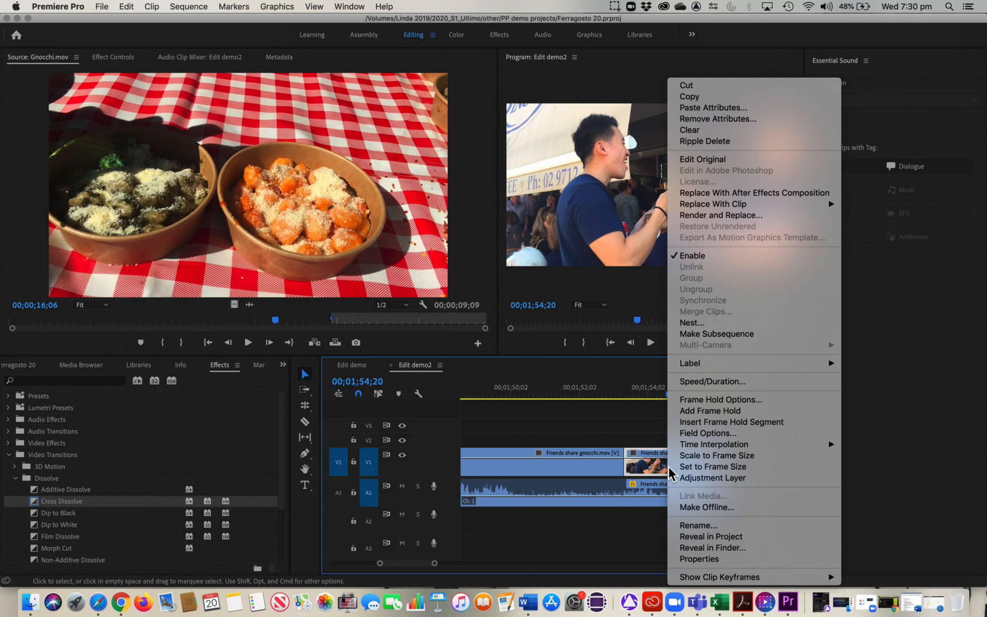
click(723, 384)
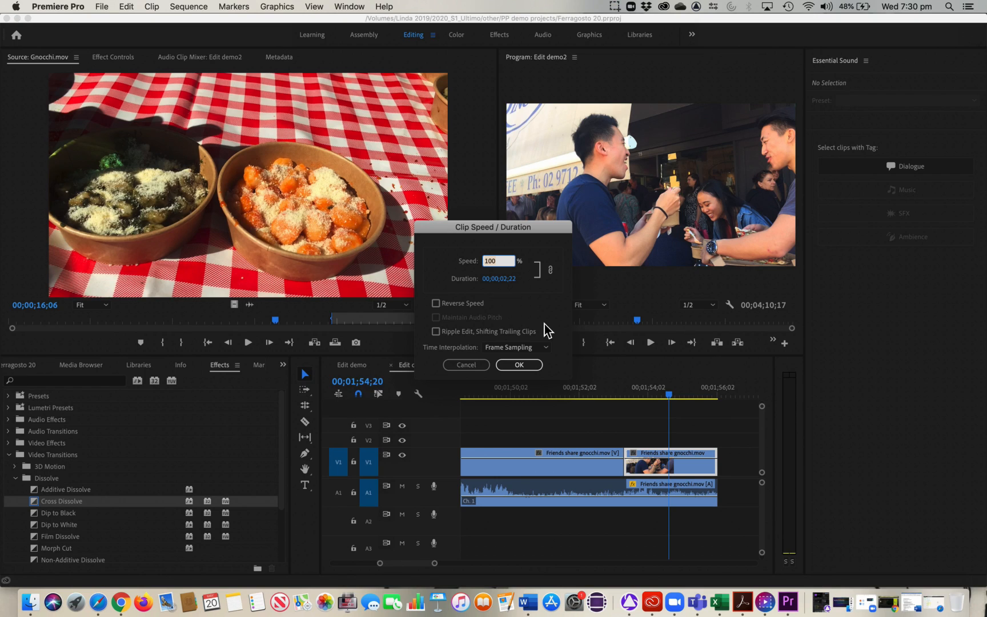
text(50)
click(509, 368)
Save the project and play through the slowed video segment
click(633, 394)
key(equal)
key(equal)
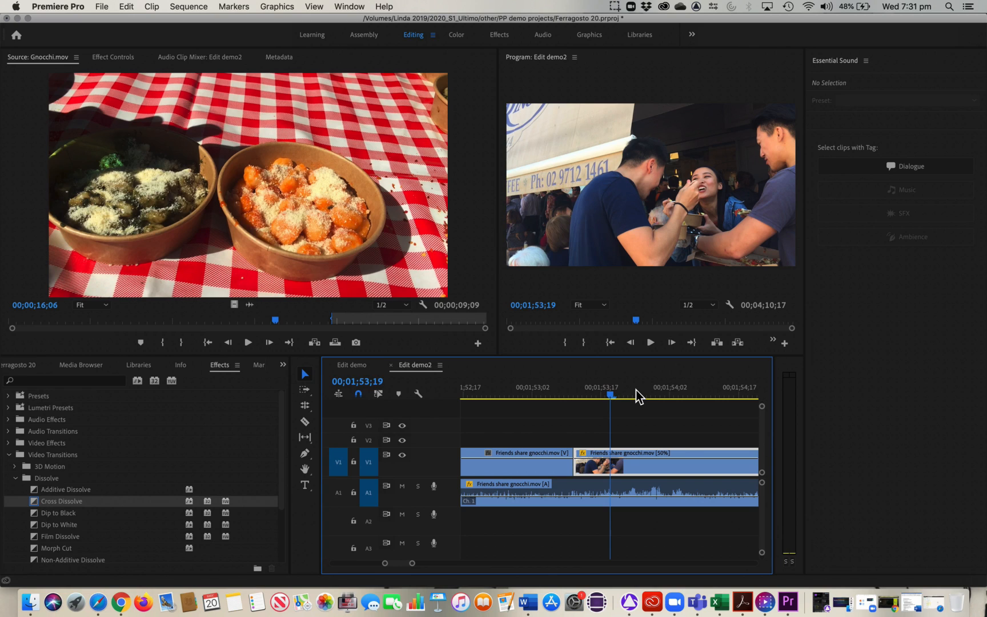
key(minus)
key(minus)
key(minus)
key(super+s)
key(space)
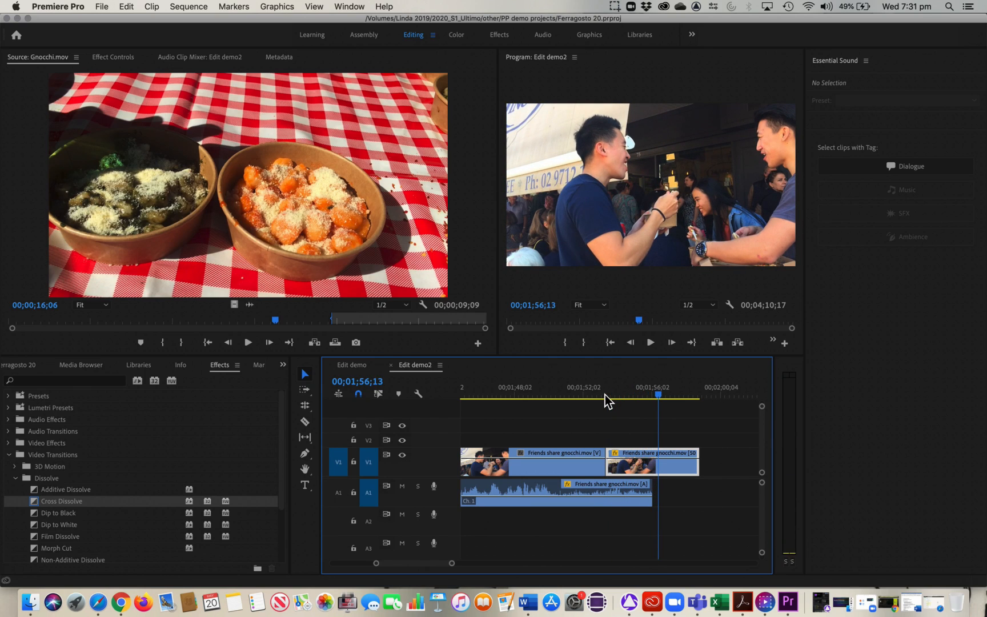
Trim the end of the slowed video segment so it lines up with the end of its audio
click(600, 391)
drag(606, 387, 632, 365)
drag(687, 472, 652, 473)
Play the trimmed ending, step frame by frame around 00;01;54;05, and examine the timeline display settings
drag(630, 394, 584, 393)
key(space)
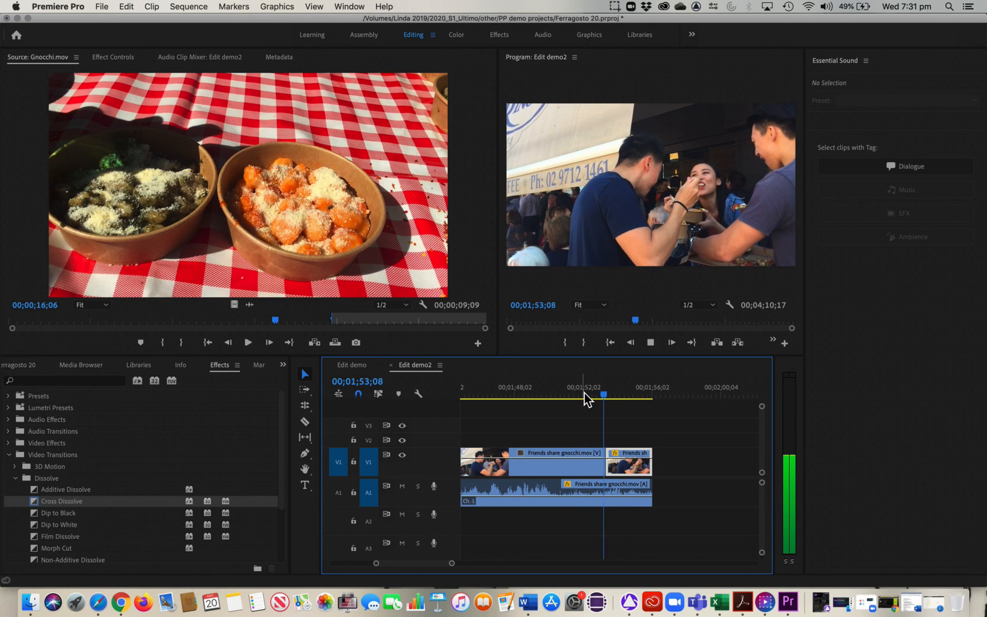
key(space)
key(Right)
key(Right)
key(Right)
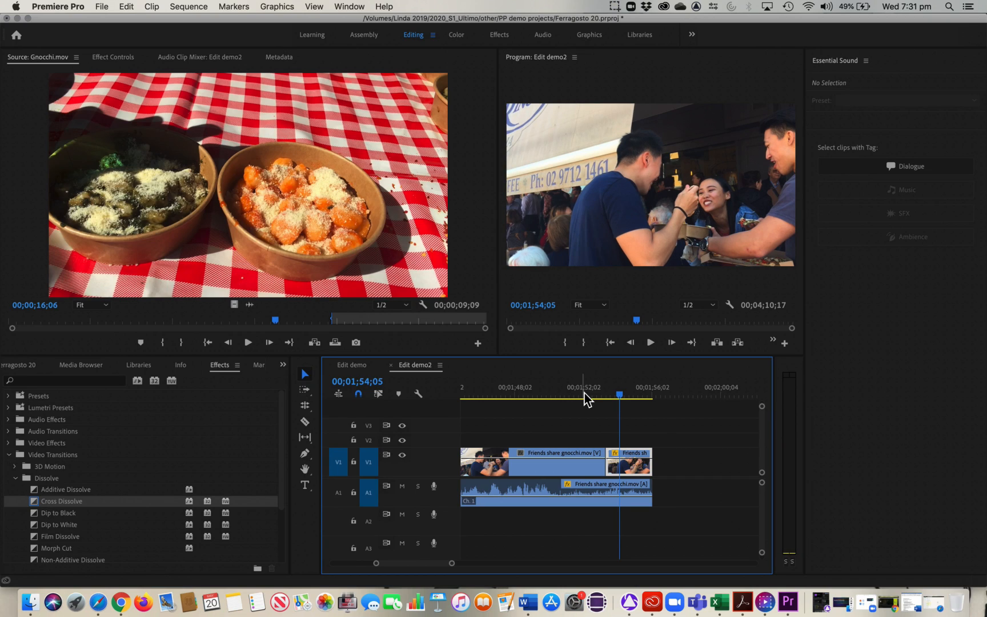
key(Left)
key(Left)
key(Left)
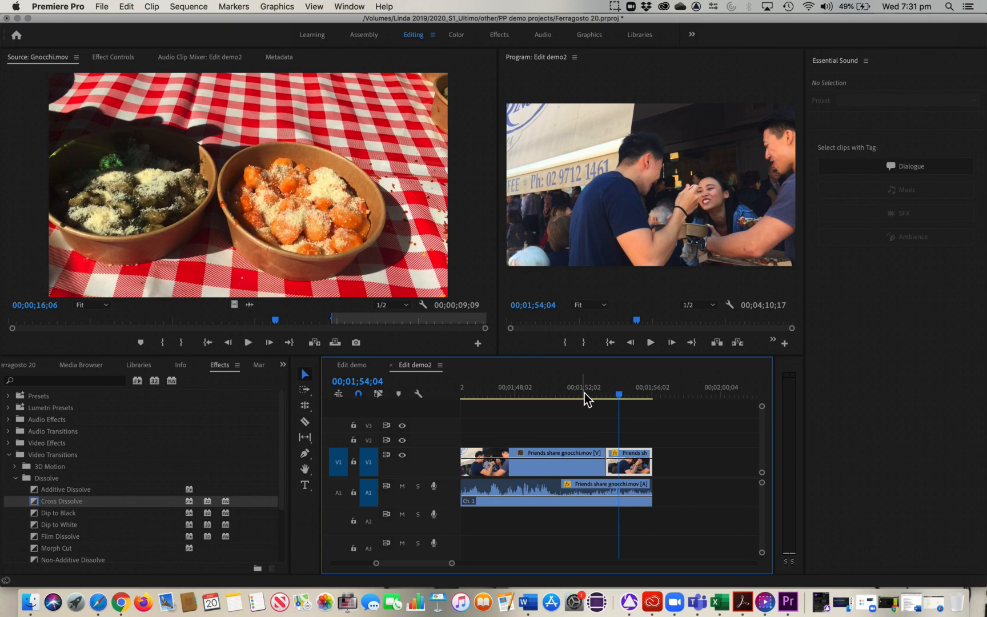
key(Right)
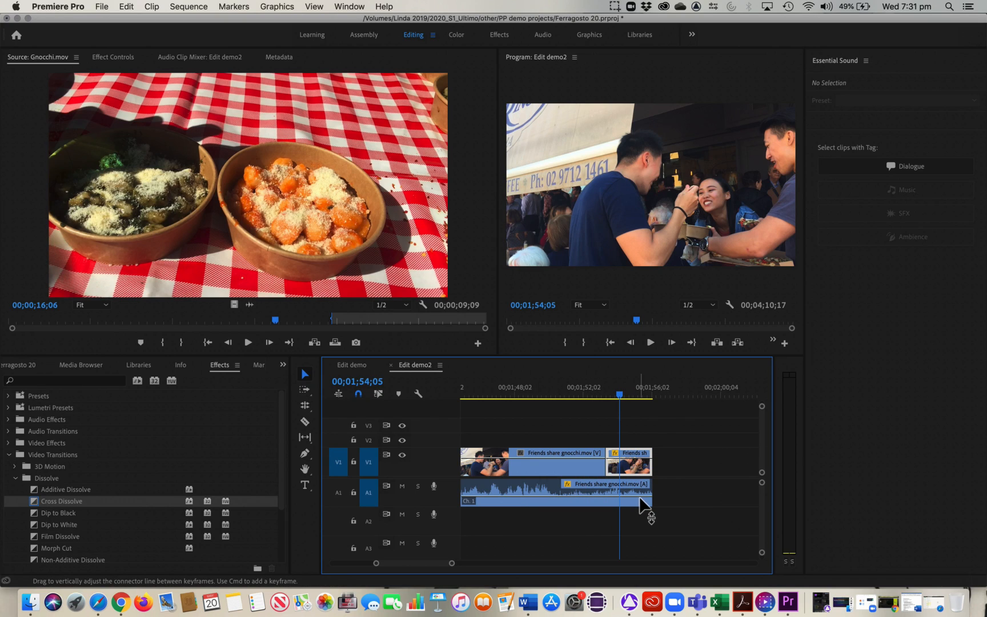
click(418, 394)
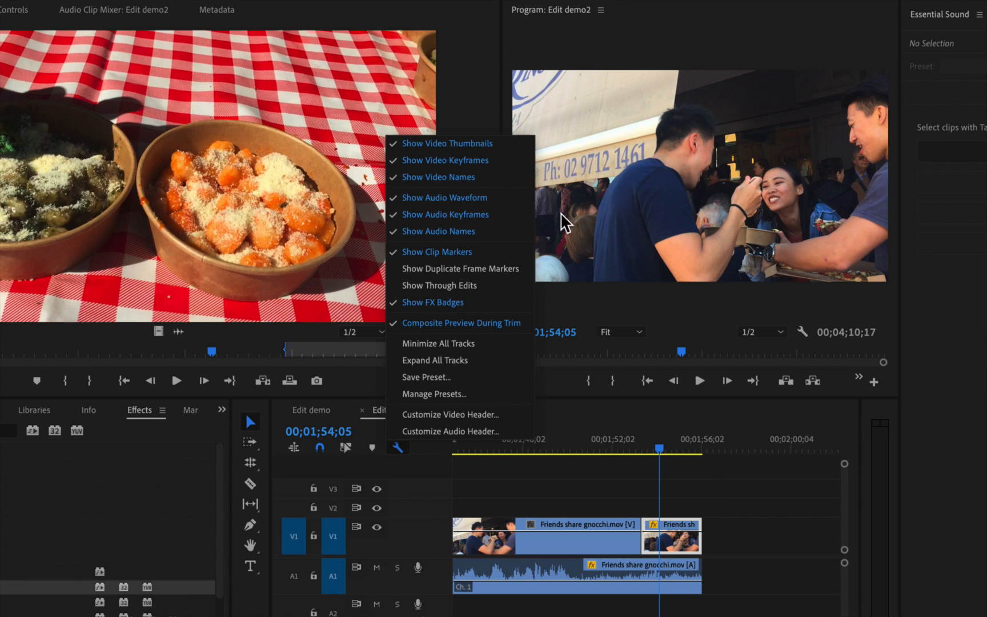
click(563, 234)
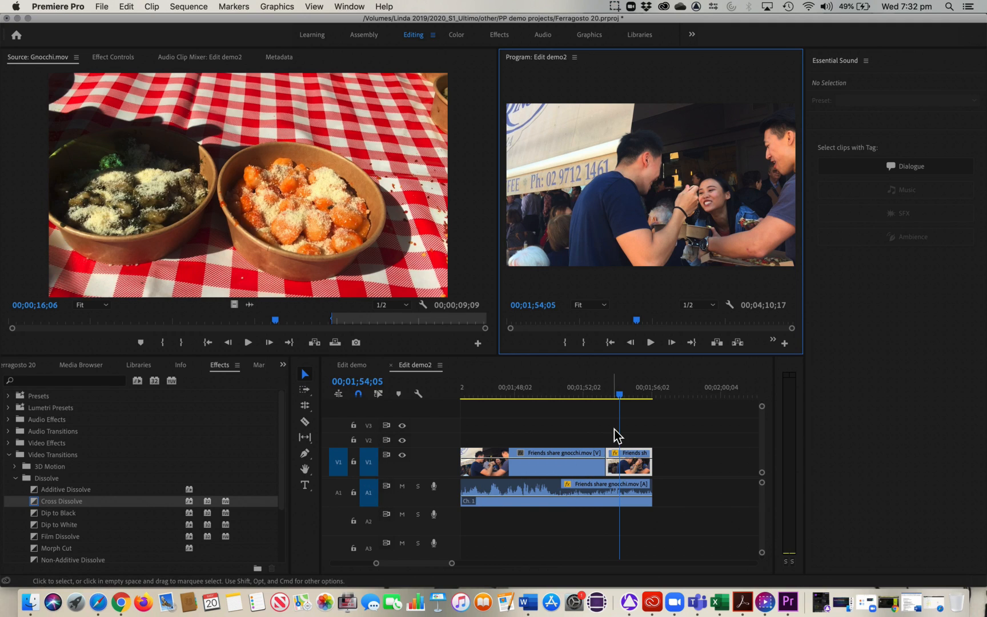
With the Pen tool, keyframe a video opacity fade-out from 00;01;54;06 to the clip end and a matching audio fade to -oo dB
click(305, 454)
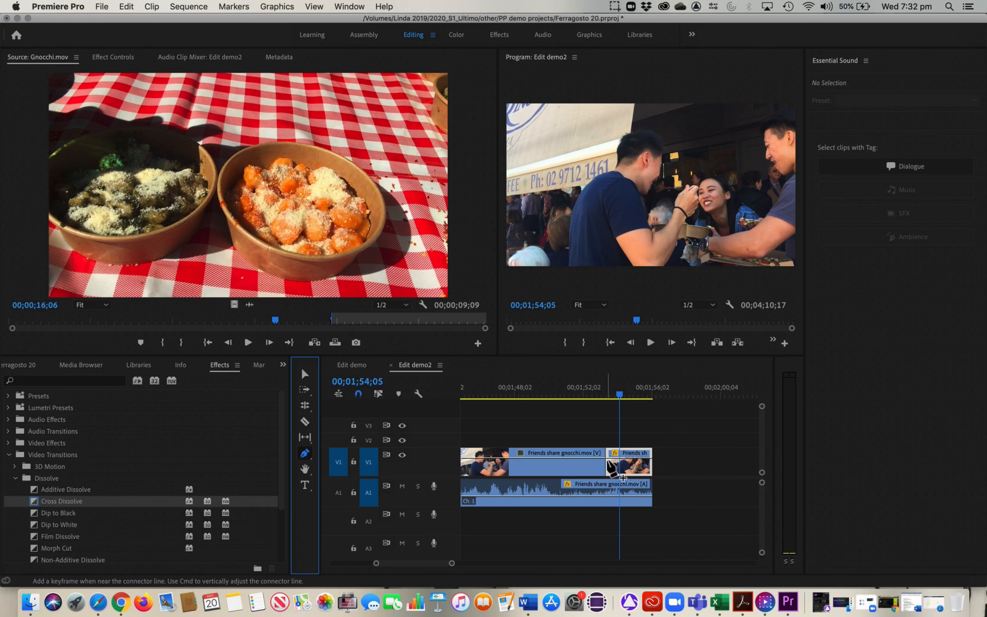
click(597, 395)
key(space)
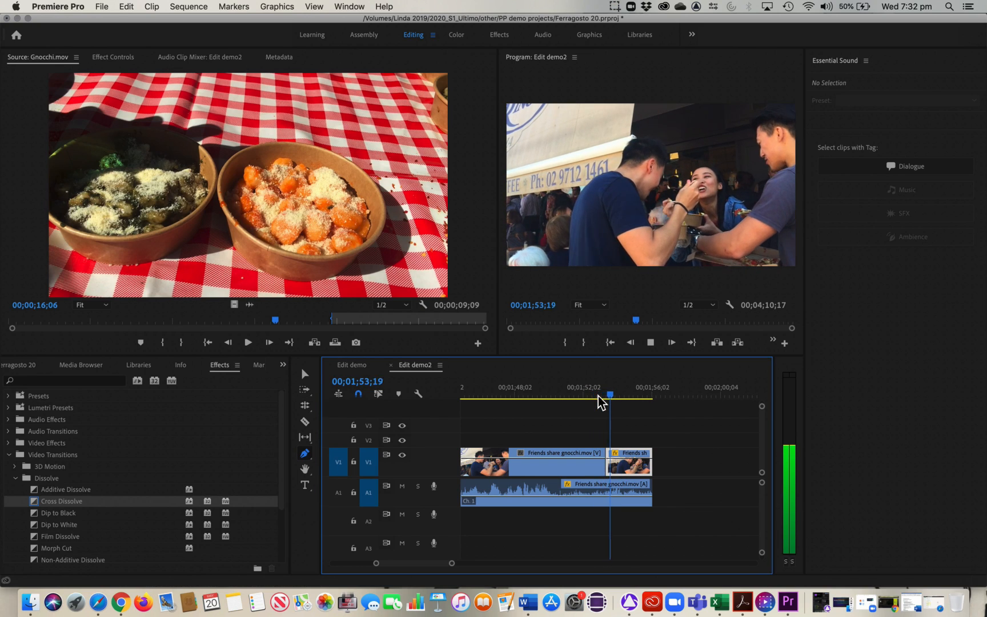
key(Left)
key(Left)
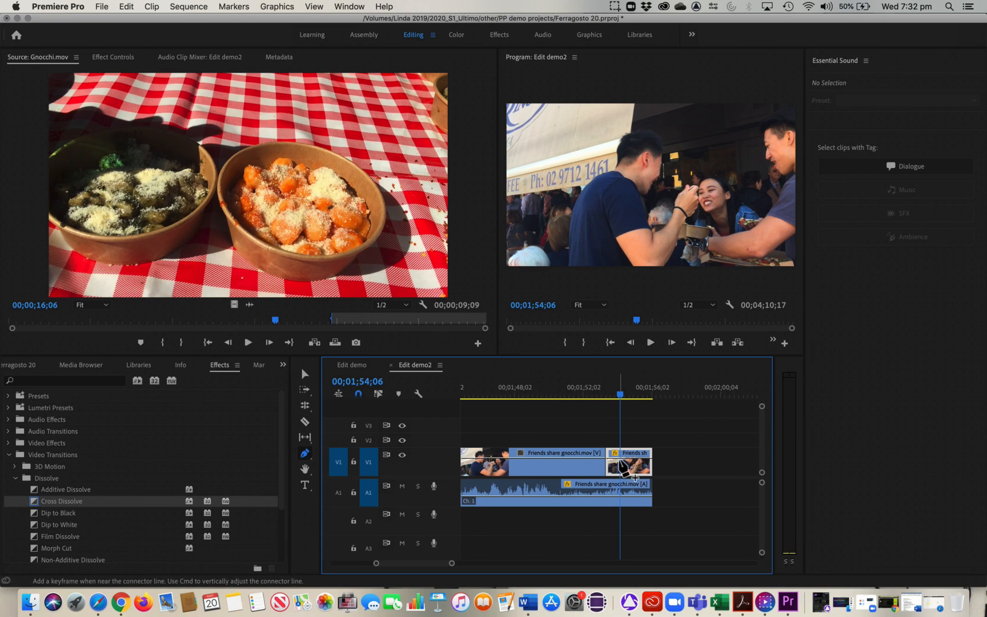
drag(650, 459, 650, 473)
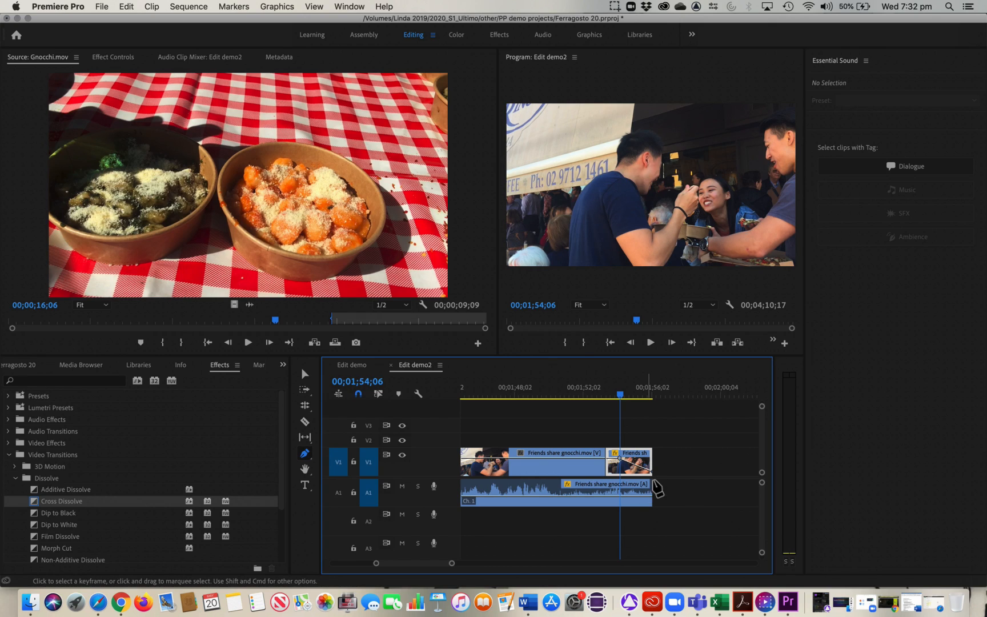
drag(621, 496, 650, 502)
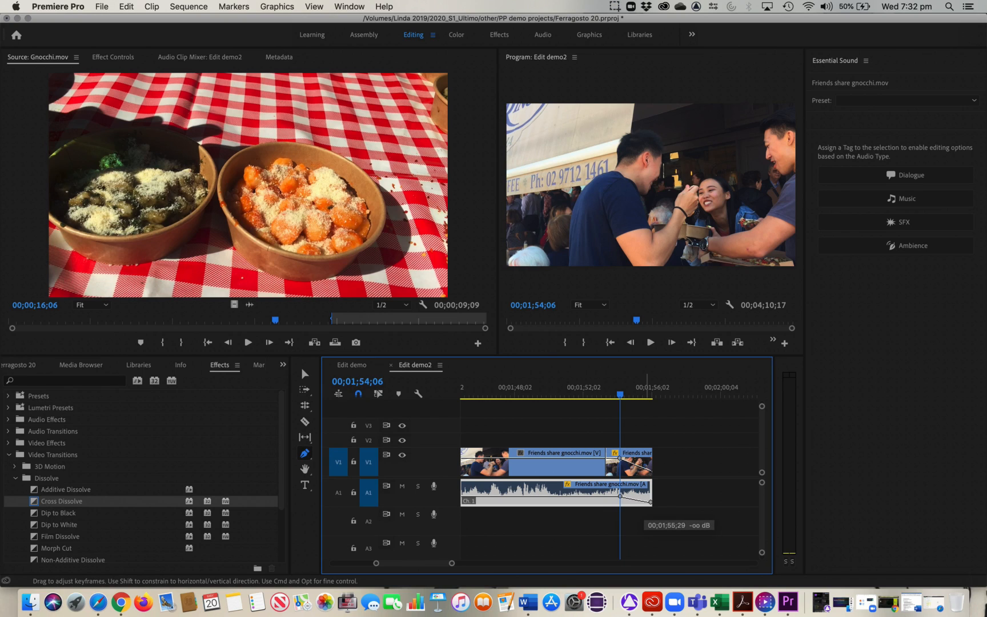
Play back the faded ending of the Friends share gnocchi clip and save the project
drag(620, 395, 586, 398)
key(v)
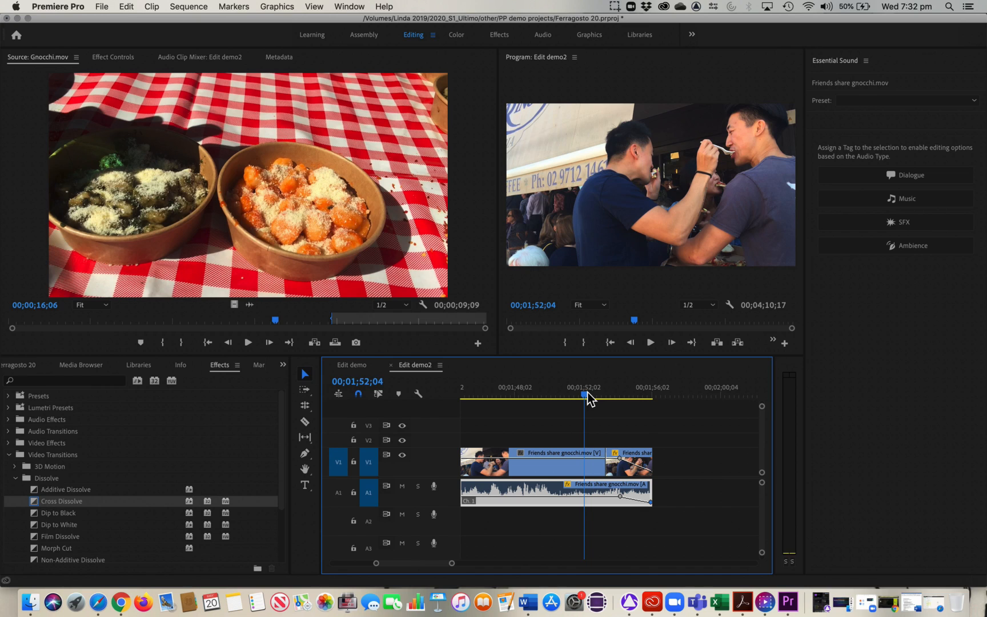
key(space)
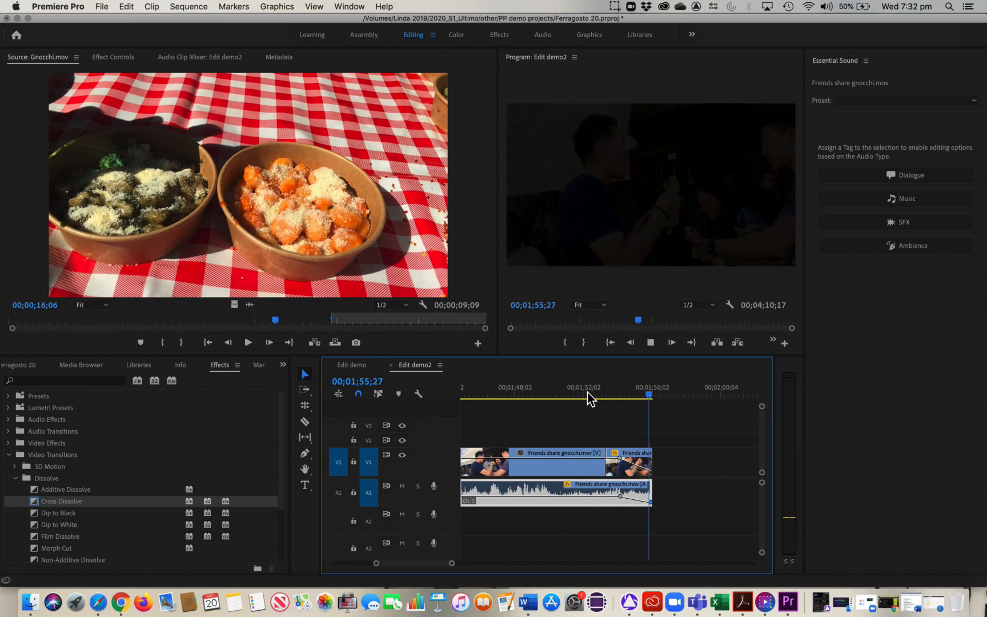
click(598, 399)
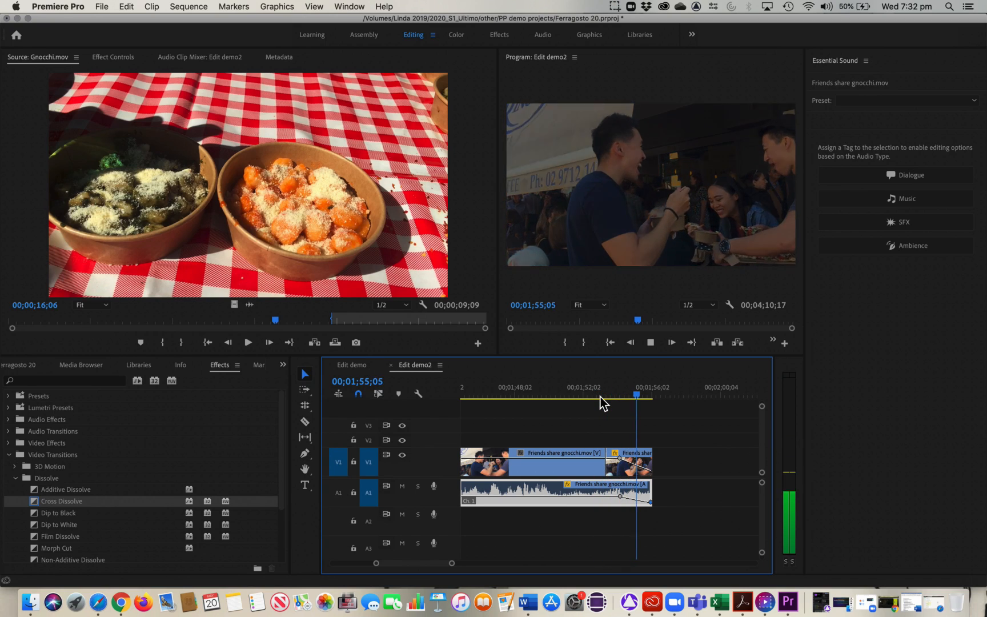
key(space)
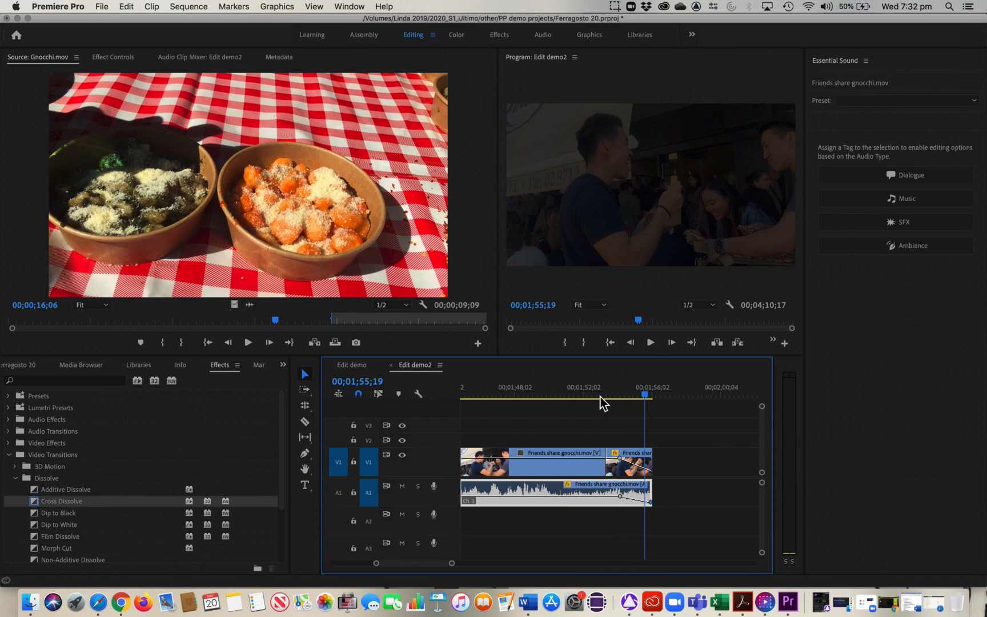
key(super+s)
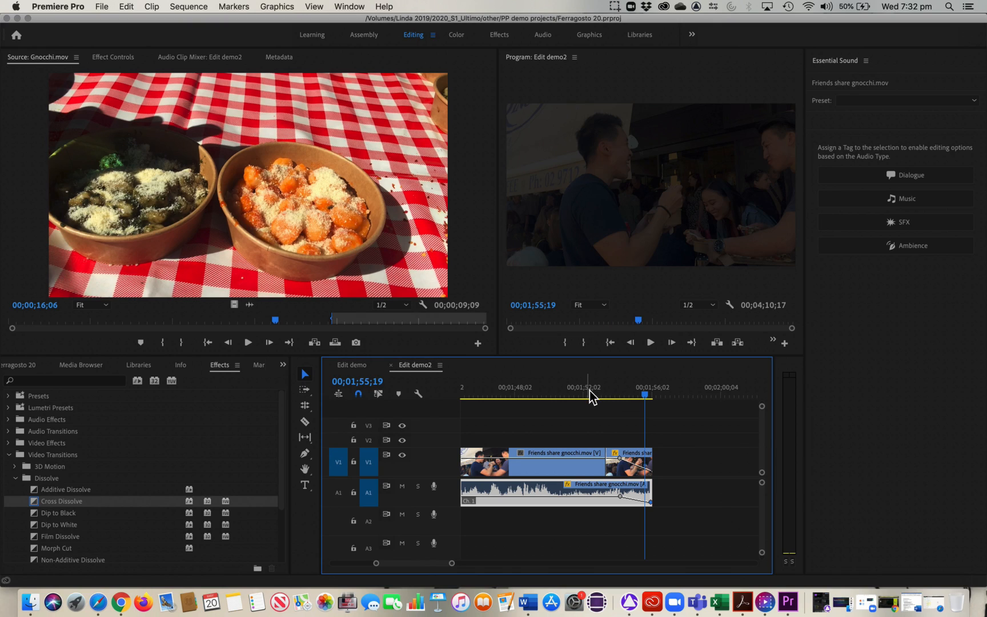
Mute audio track A3, which holds the Italian music
key(minus)
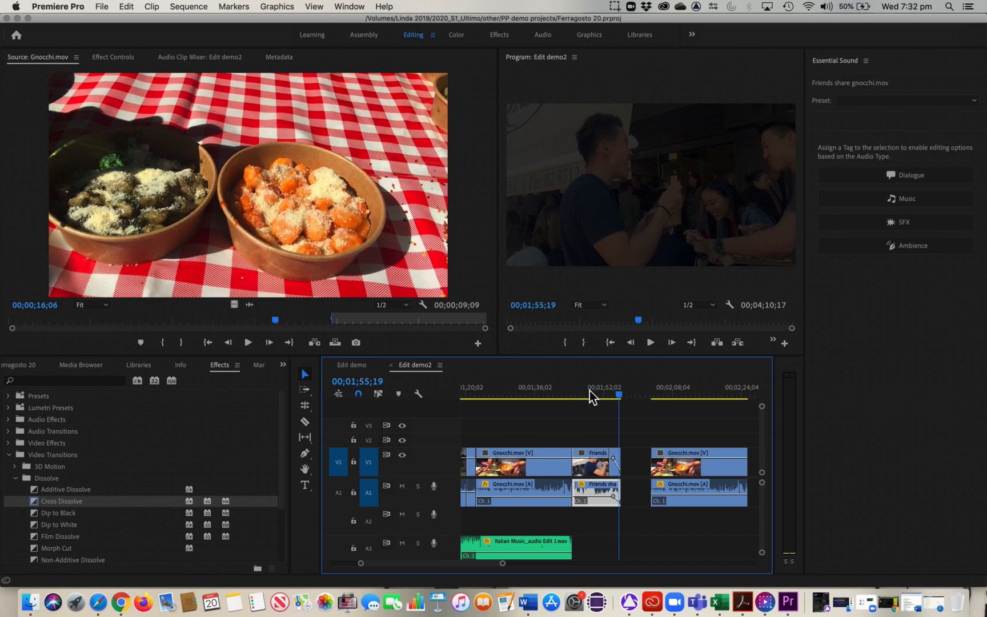
drag(575, 399, 547, 393)
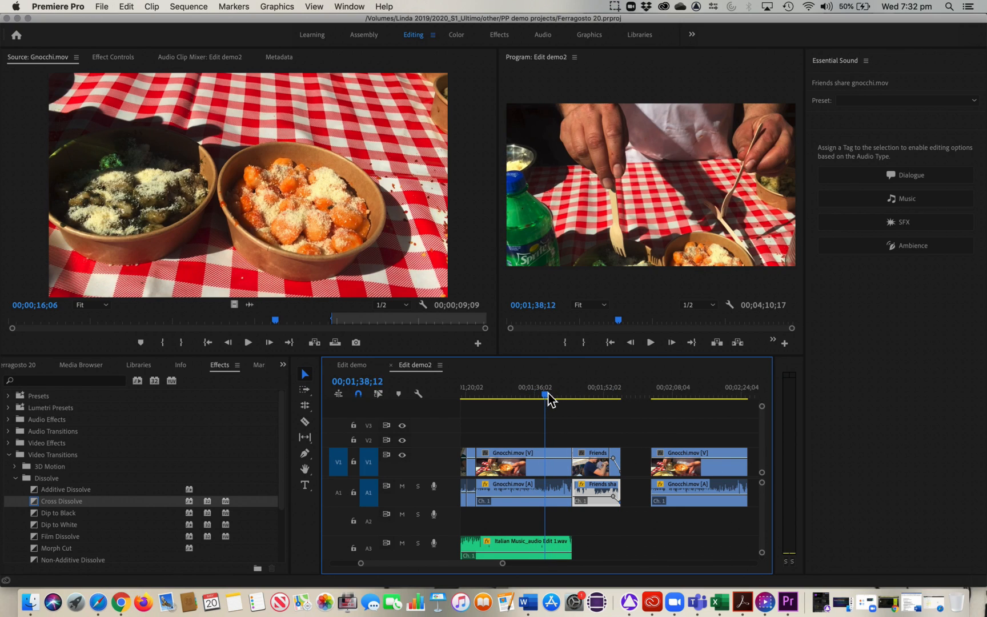
click(401, 542)
Play the end of the first Gnocchi clip and step back through the frames of the chef's hand gesture
drag(549, 400, 541, 394)
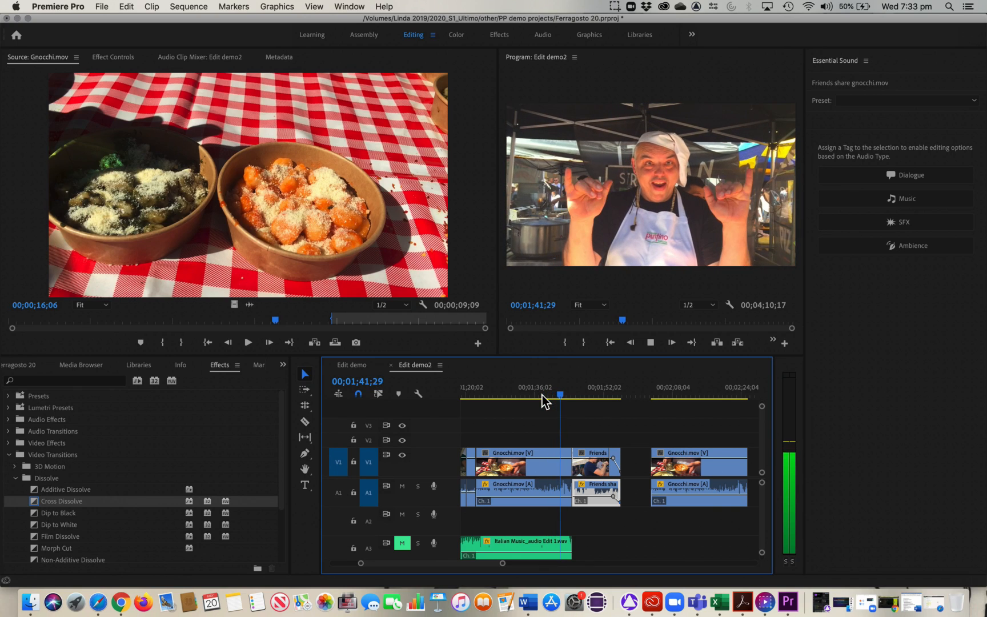
key(space)
key(Left)
key(Left)
key(Left)
key(Left)
key(Left)
key(Left)
key(Left)
key(Left)
key(Left)
key(Left)
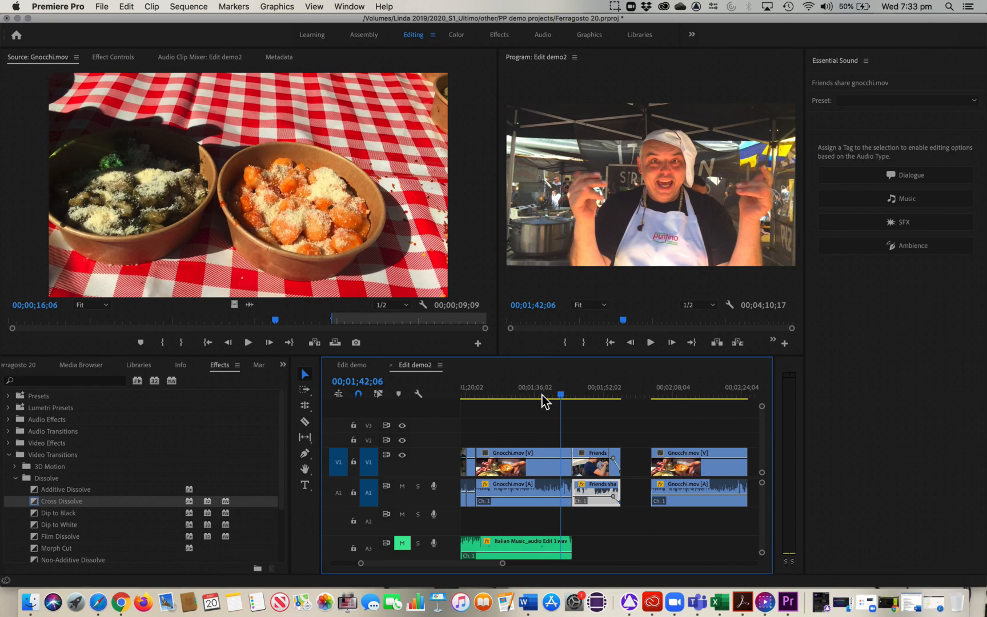
Add a frame hold to the first Gnocchi clip's video at 00;01;41;27
key(Right)
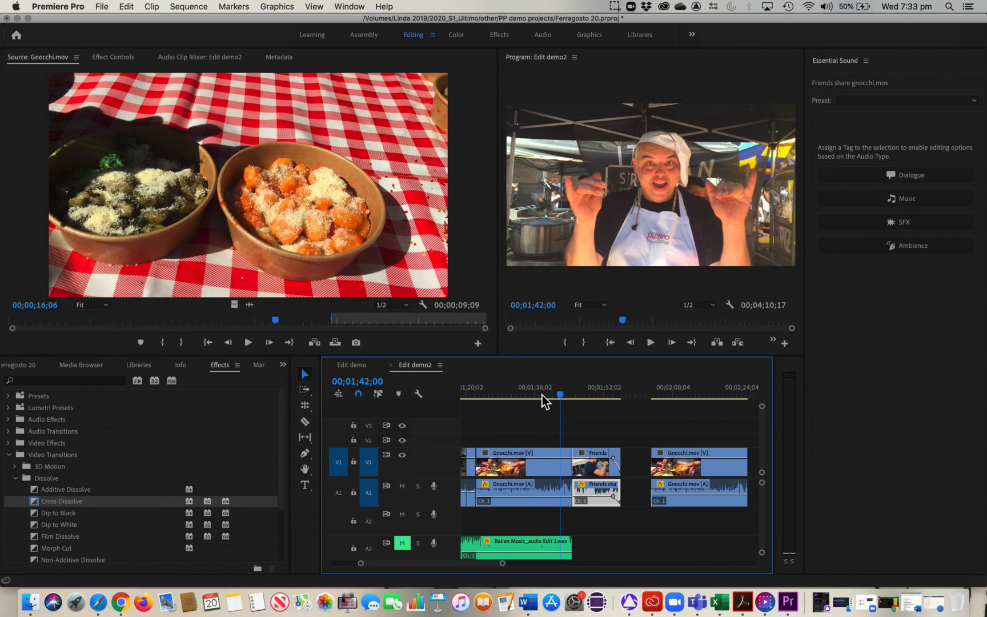
key(Left)
key(Right)
key(Right)
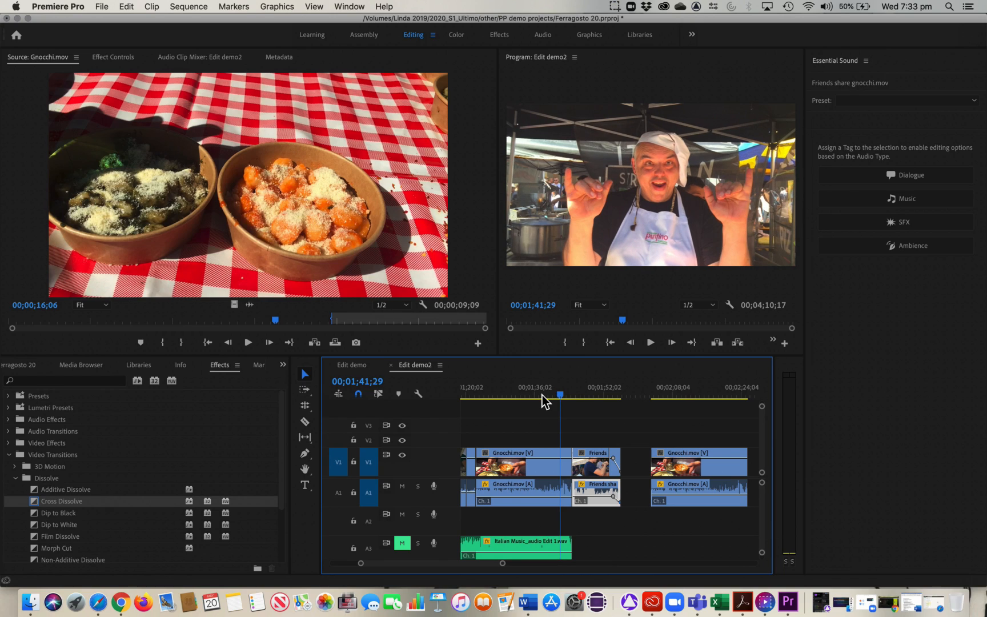
key(Left)
key(Left)
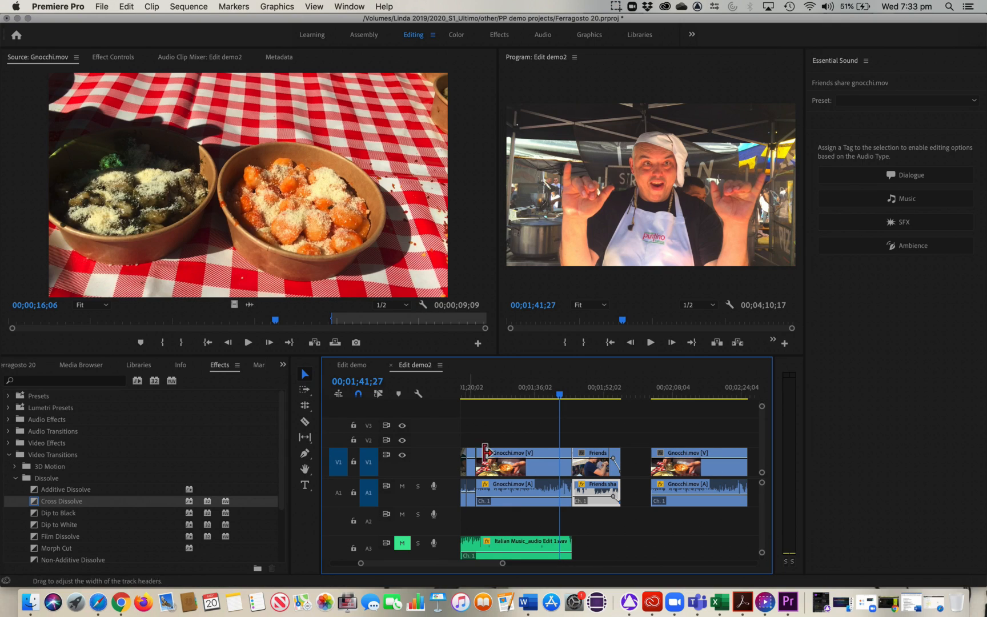
right_click(562, 471)
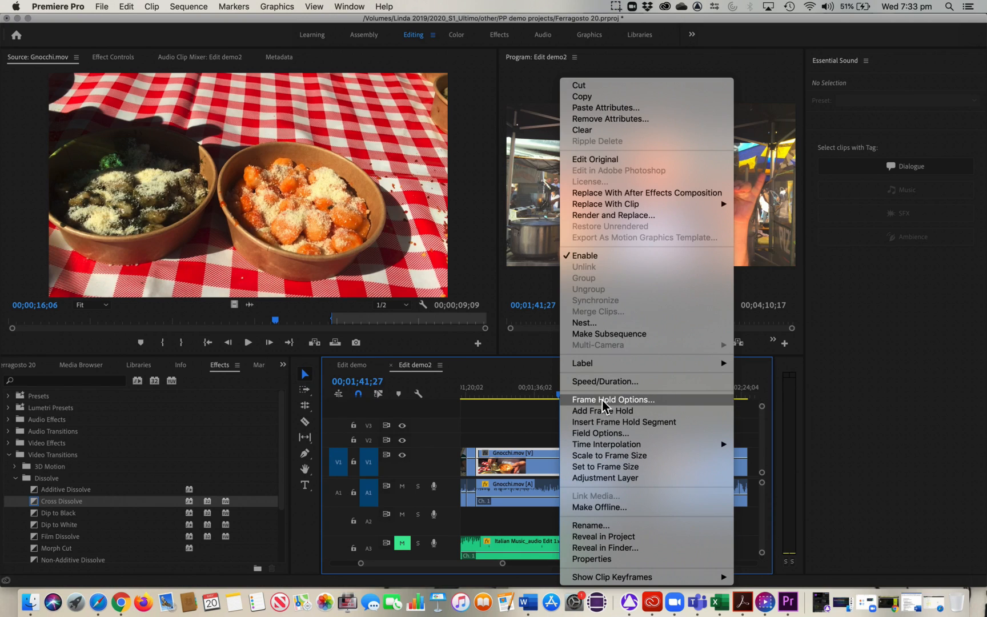
click(648, 411)
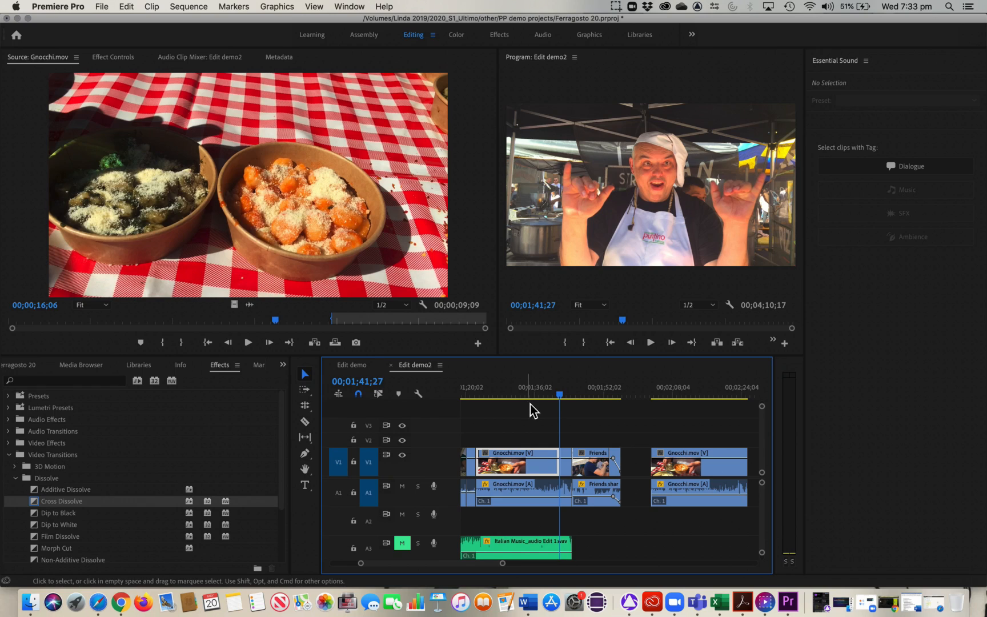
Play back the frozen ending of the first Gnocchi clip and save the project
click(555, 396)
key(space)
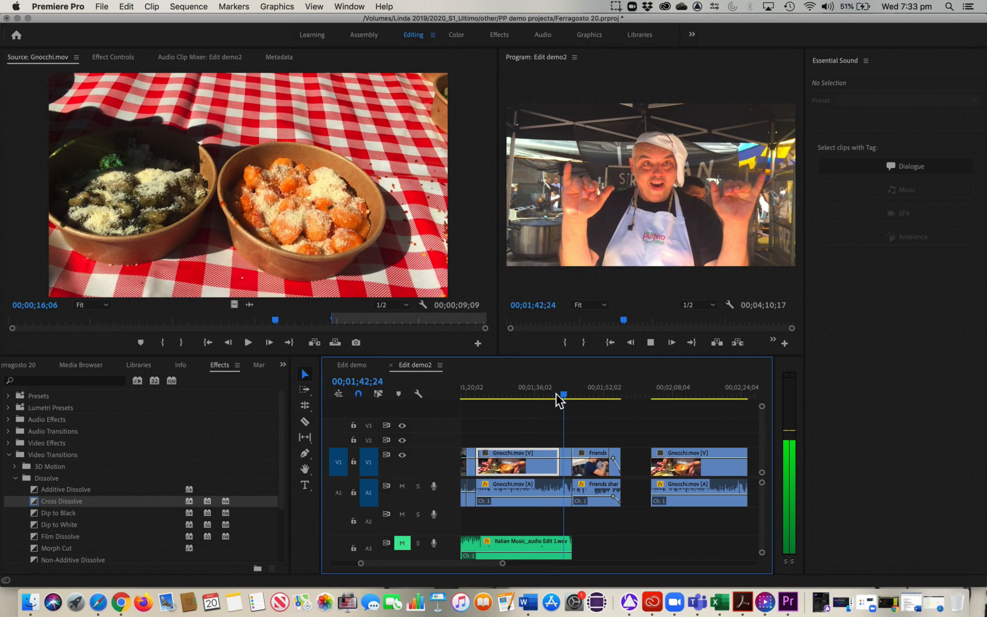
key(space)
mouse_move(567, 398)
mouse_down()
mouse_move(551, 396)
mouse_move(568, 401)
mouse_up()
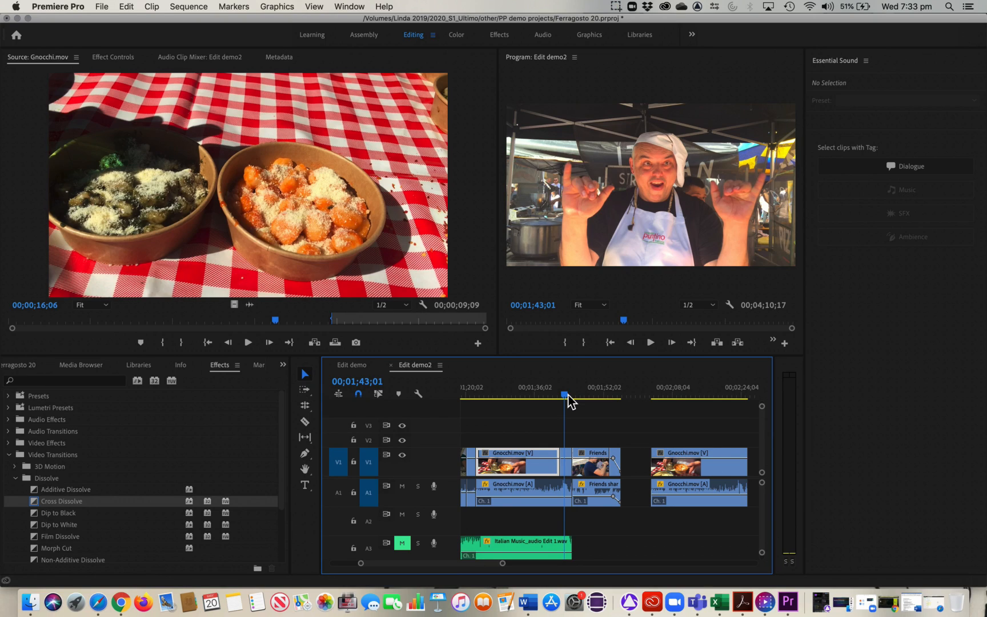
key(super+s)
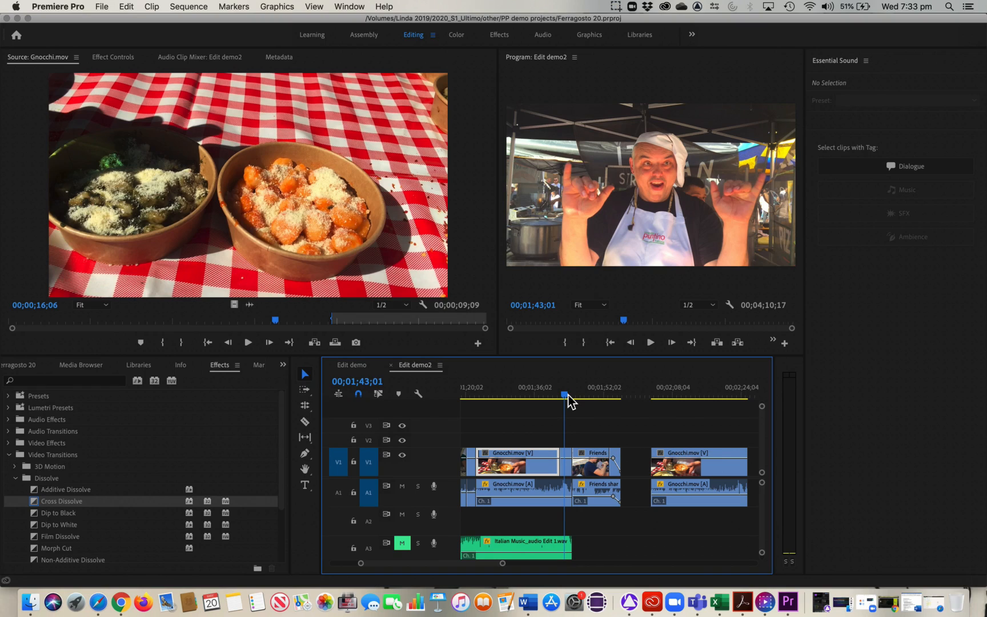
Remove the existing Cross Dissolve between the Ferragosto Mural and Imagine song crowd clips on track V1
key(minus)
key(minus)
key(minus)
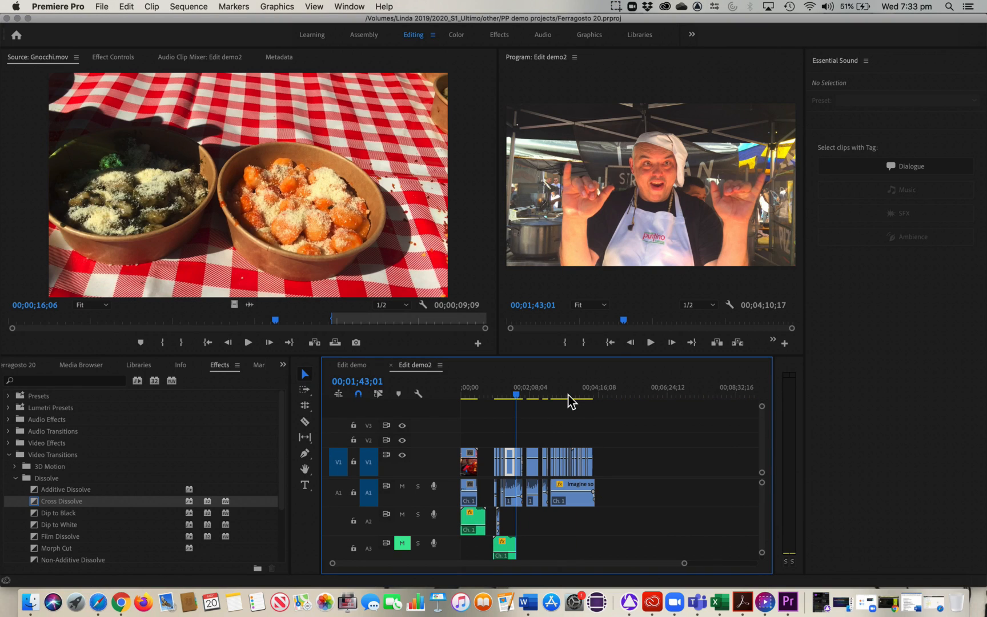
click(555, 395)
key(equal)
key(equal)
key(equal)
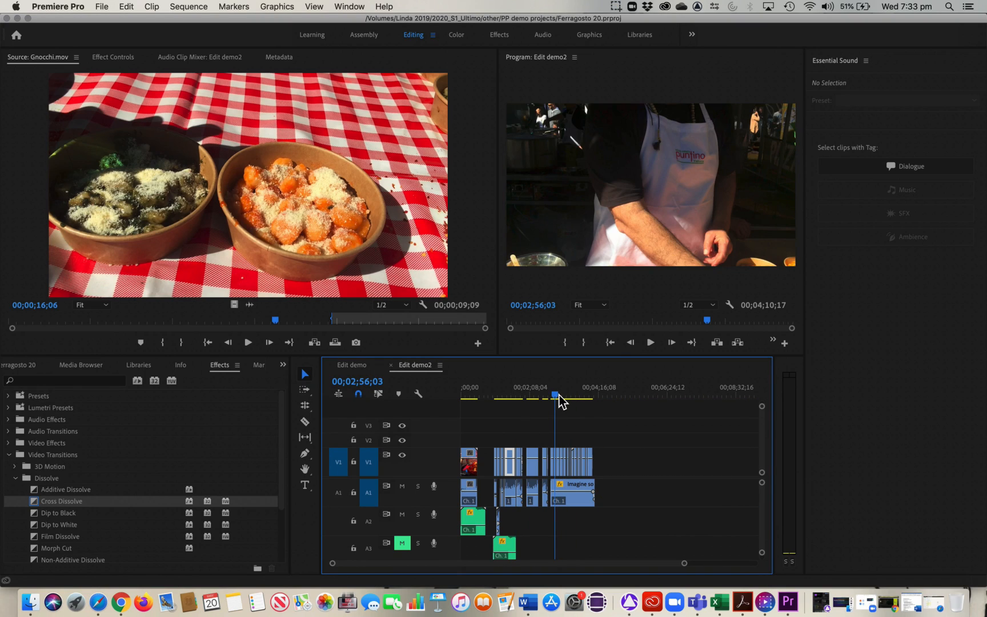
drag(610, 393, 654, 394)
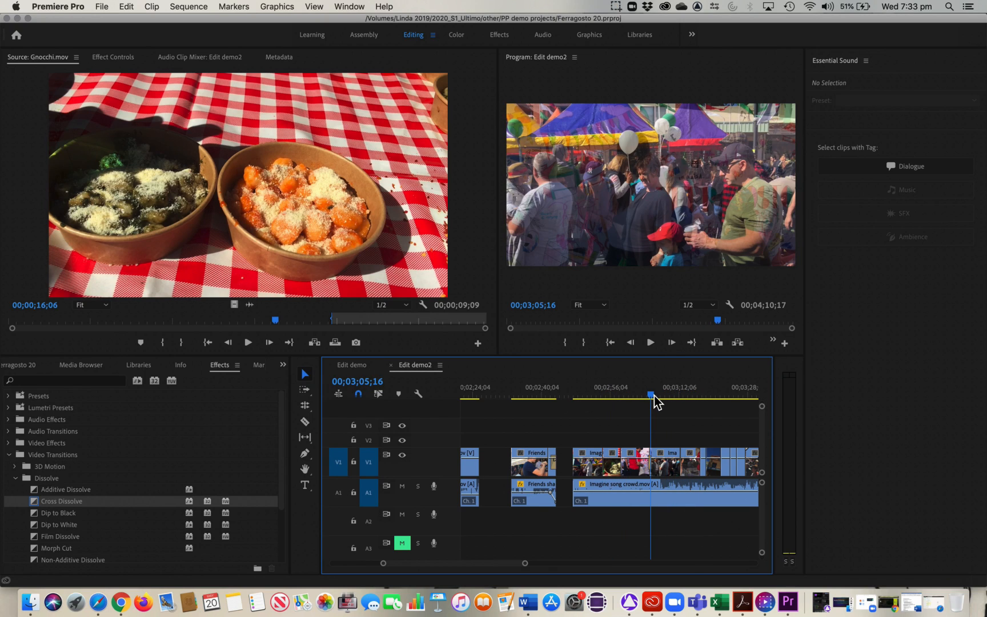
key(equal)
key(equal)
key(equal)
key(super+d)
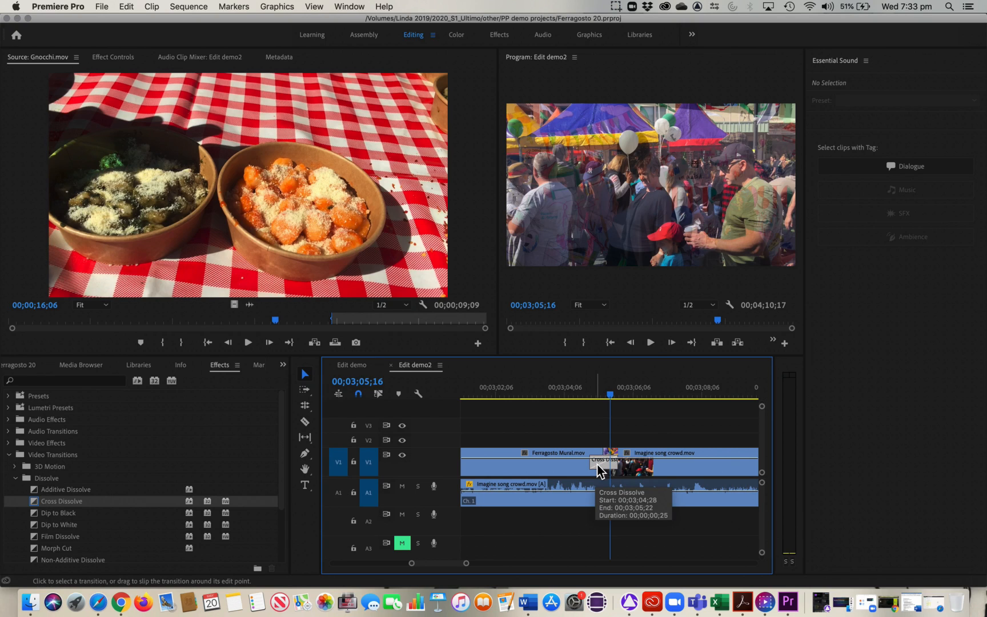
key(Delete)
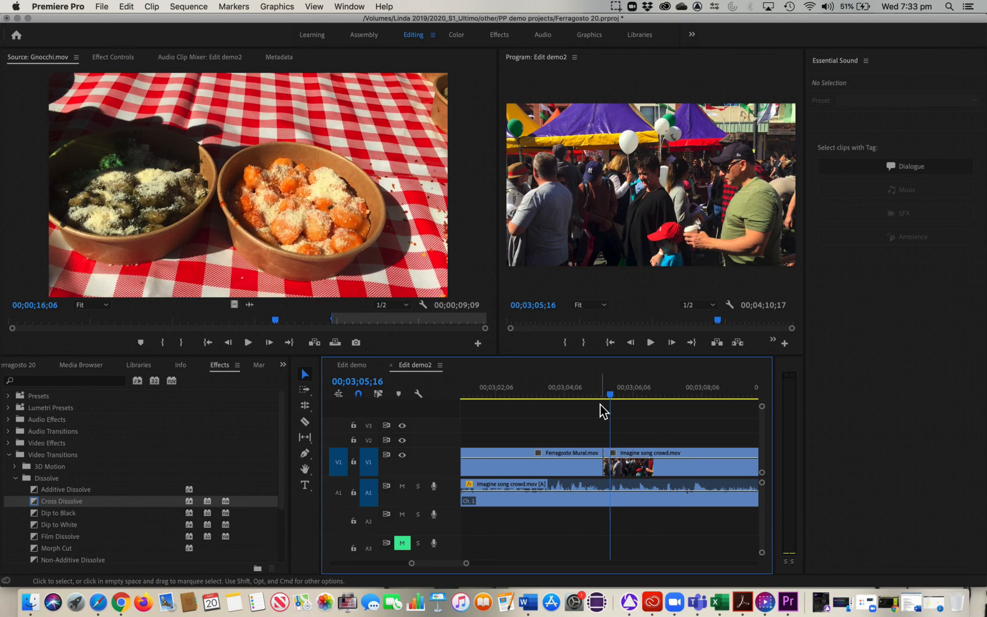
Examine the bare cut between the Ferragosto Mural and Imagine song crowd clips, returning the playhead to 00;03;05;10
mouse_move(601, 393)
mouse_down()
mouse_move(619, 395)
mouse_move(606, 397)
mouse_up()
key(Right)
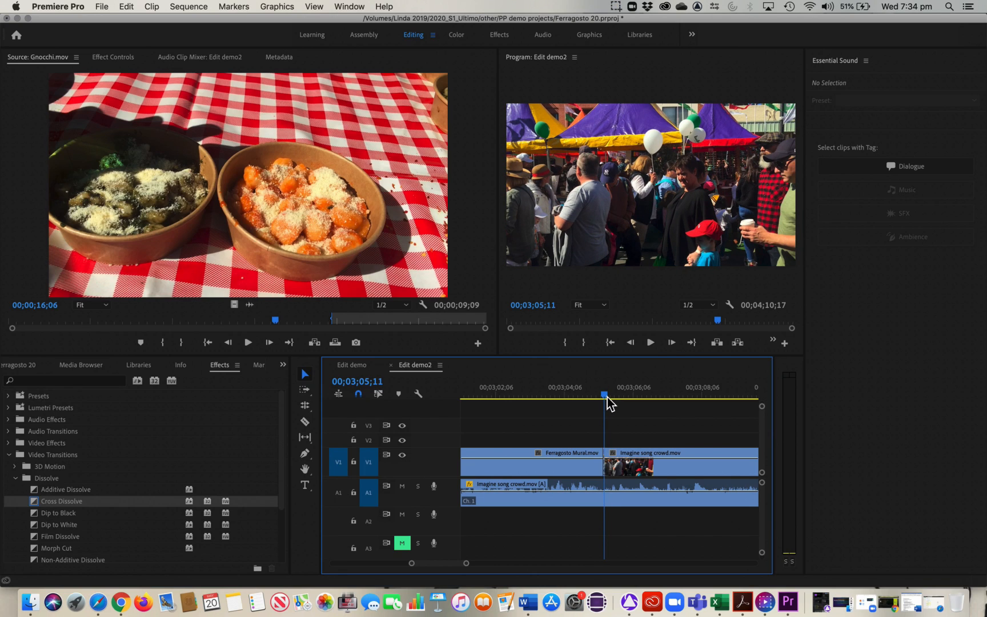
drag(607, 397, 648, 393)
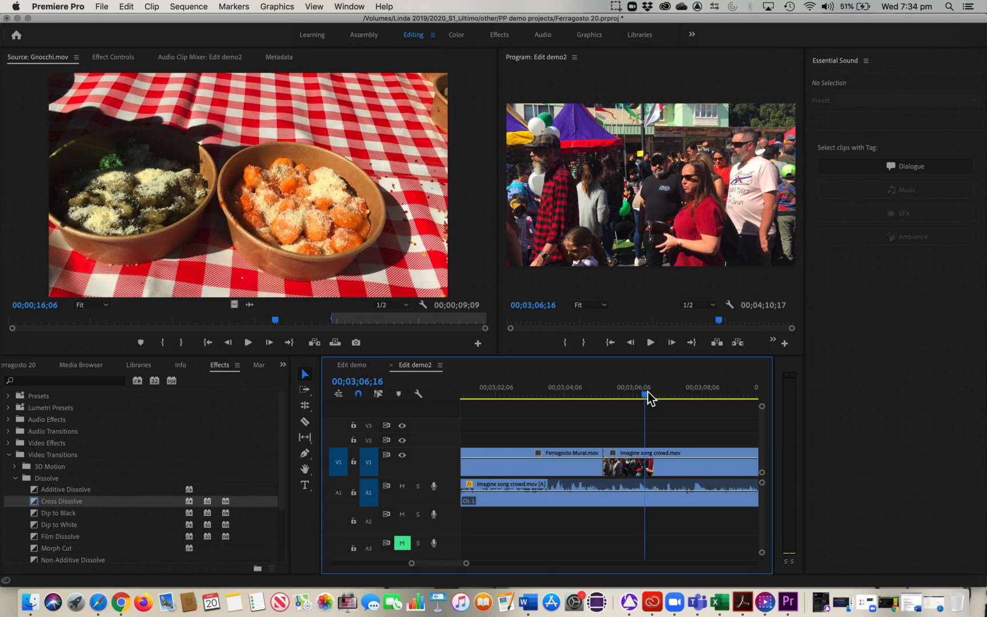
key(Up)
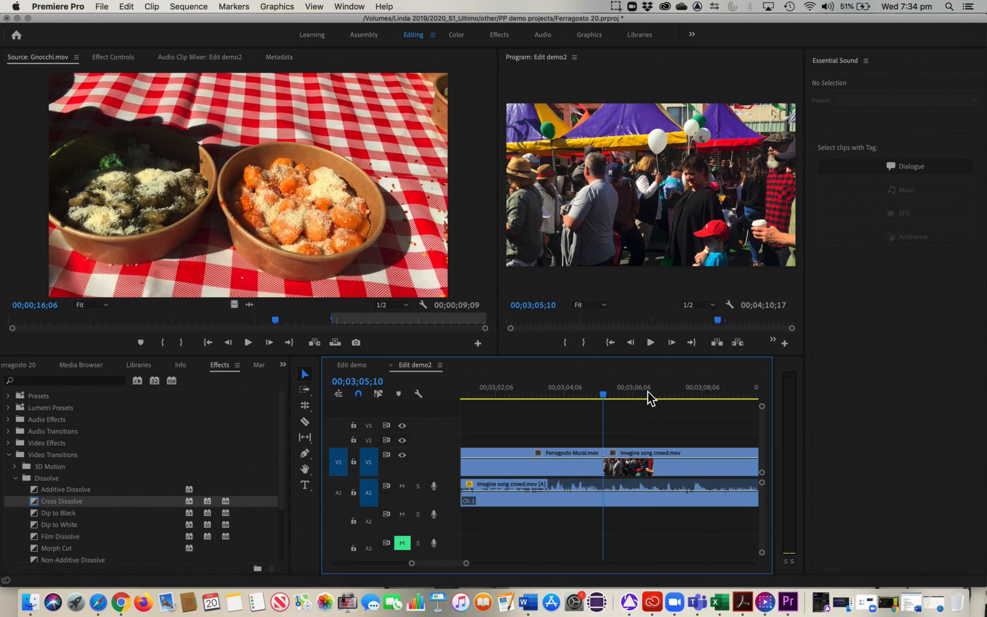
key(Down)
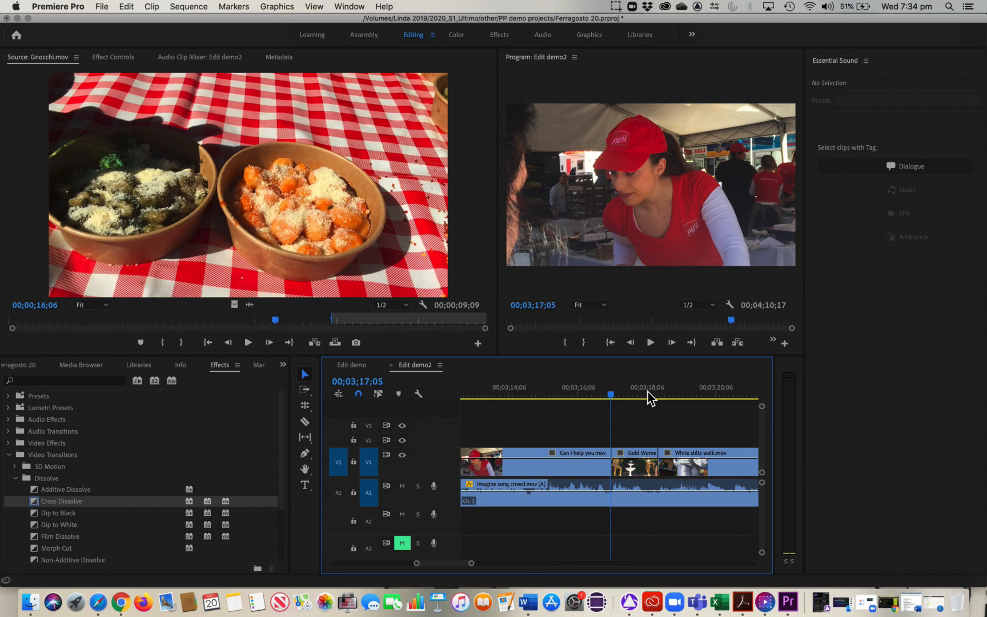
key(Up)
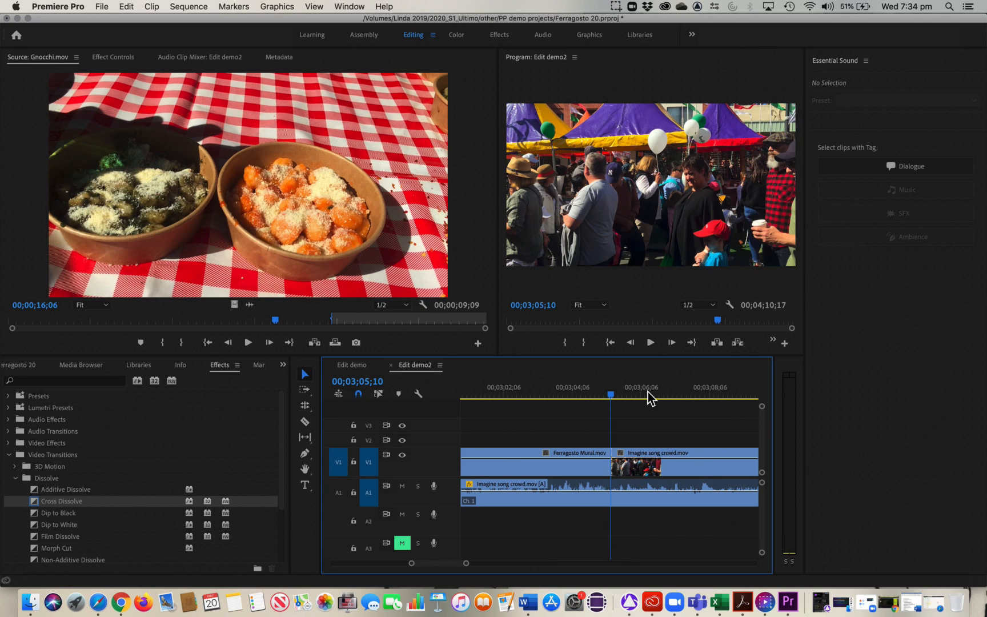
drag(628, 393, 651, 390)
key(Up)
Search the effects for "dissolve" and clear the search
click(82, 383)
text(disso)
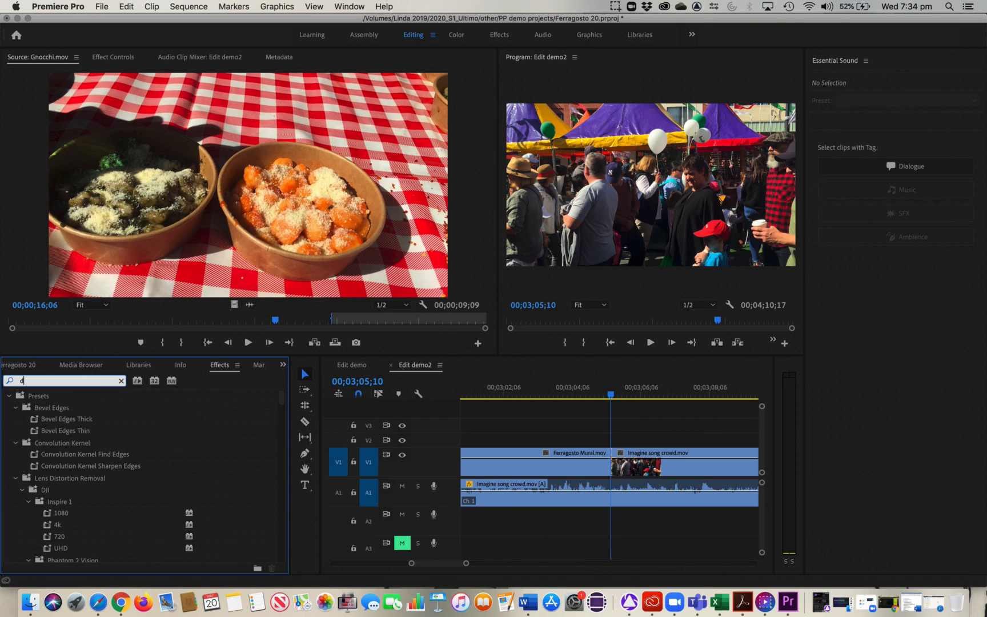
text(lve)
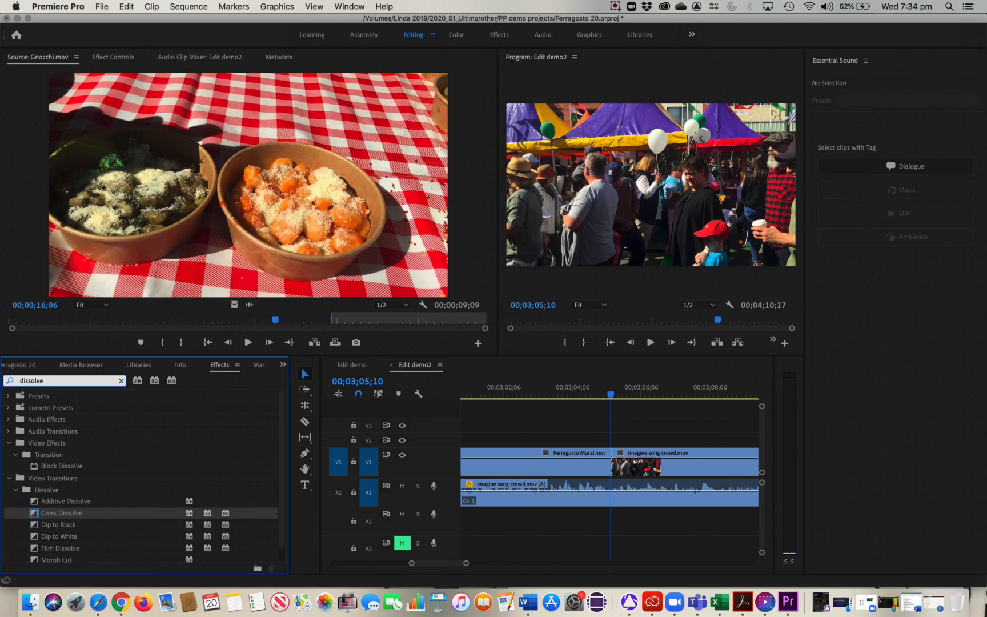
click(121, 381)
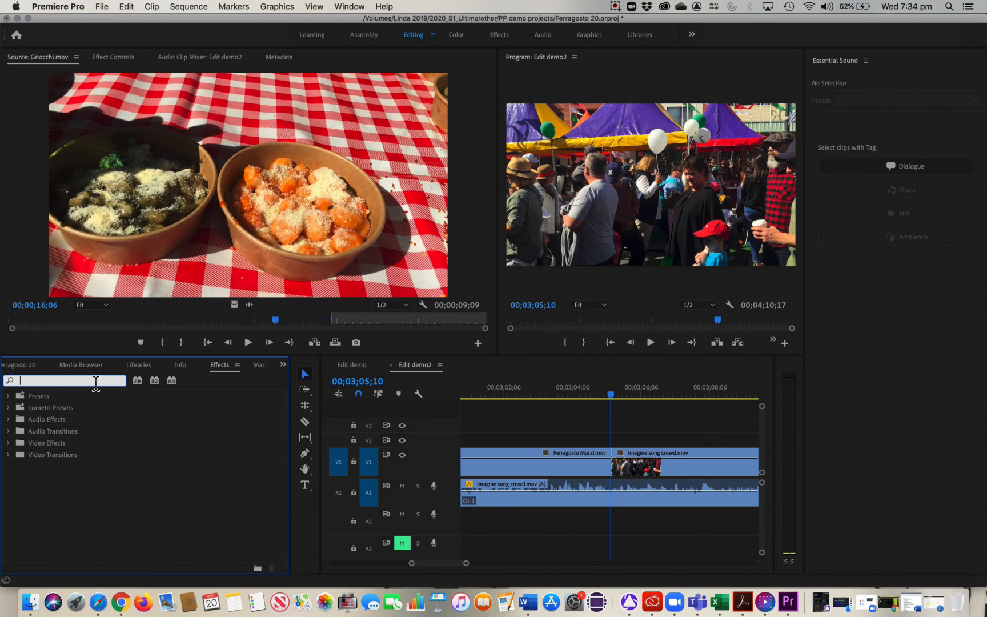
Apply the Cross Dissolve video transition to the cut between the Ferragosto Mural and Imagine song crowd clips
click(8, 455)
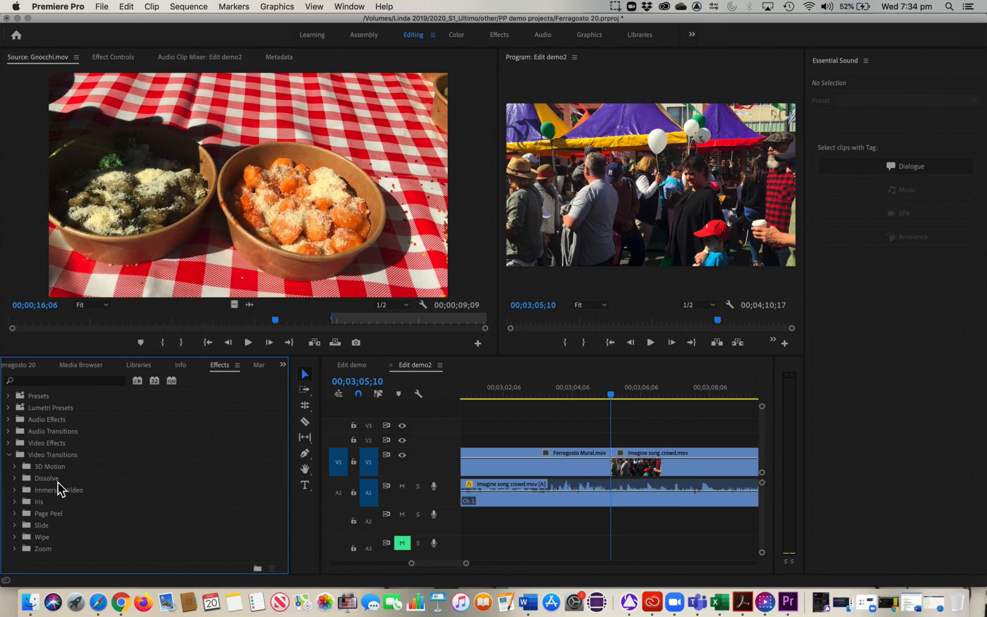
click(13, 479)
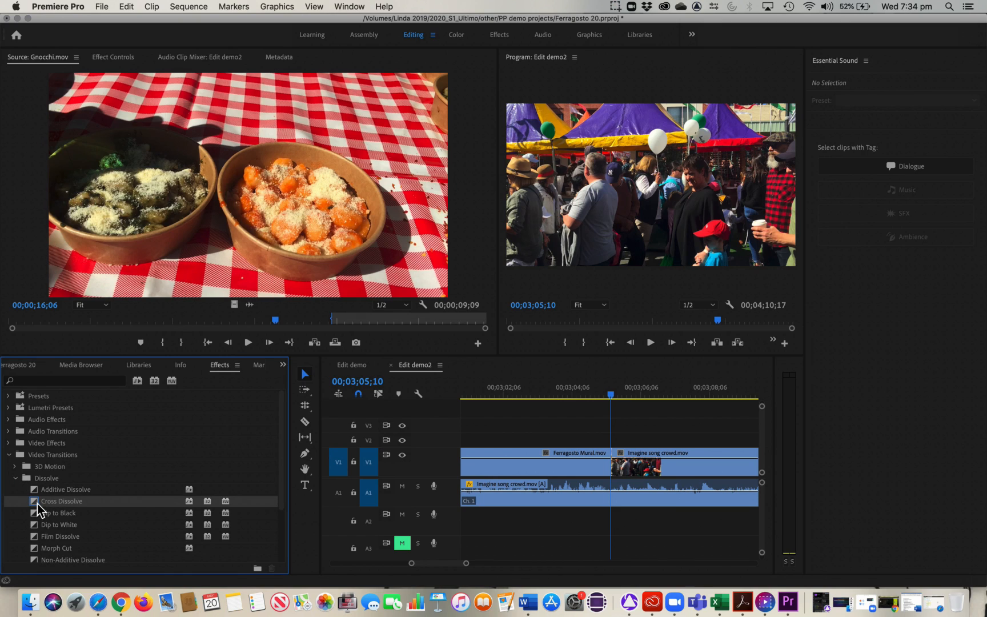
drag(37, 505, 610, 466)
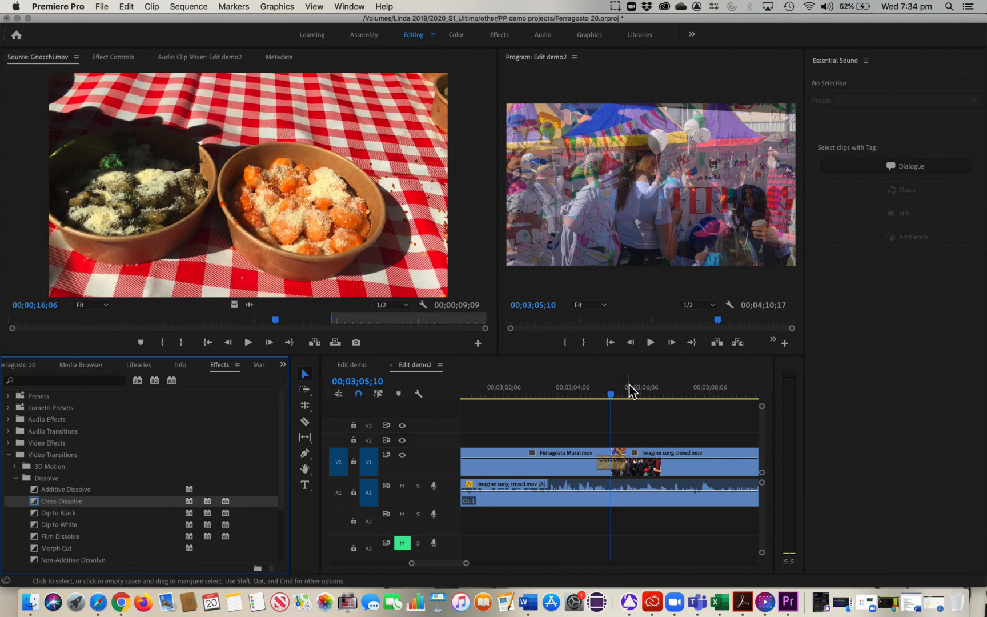
Mute audio track A1 and preview the Cross Dissolve between the mural and crowd clips
click(581, 393)
key(space)
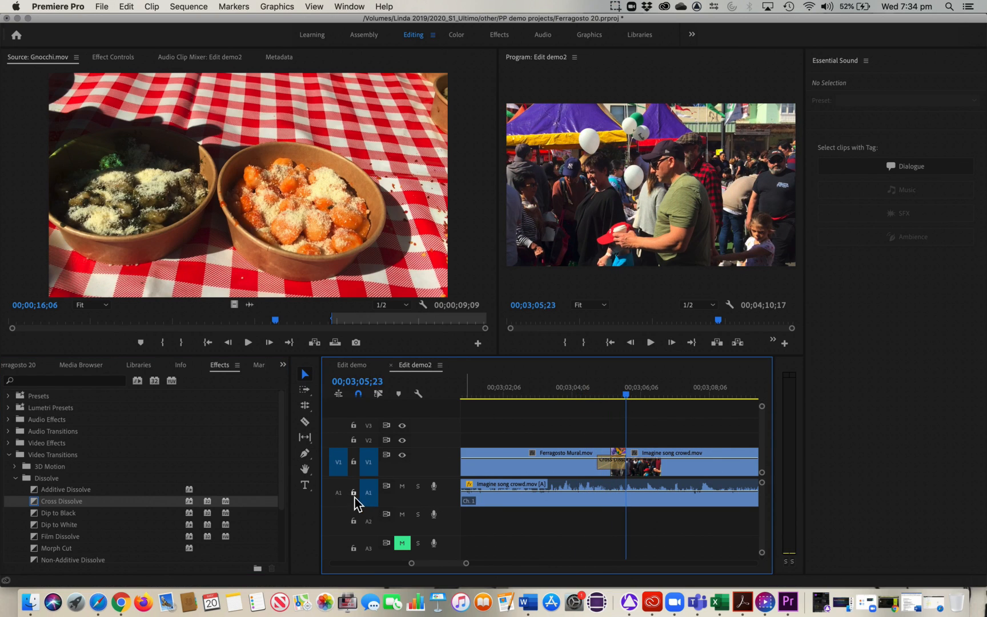
click(402, 485)
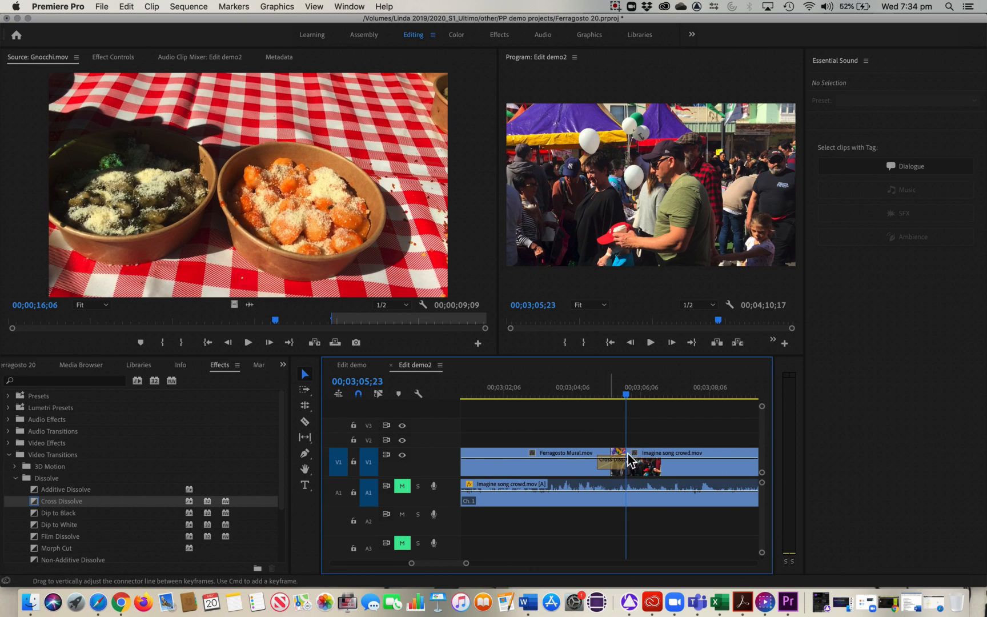
click(590, 392)
key(space)
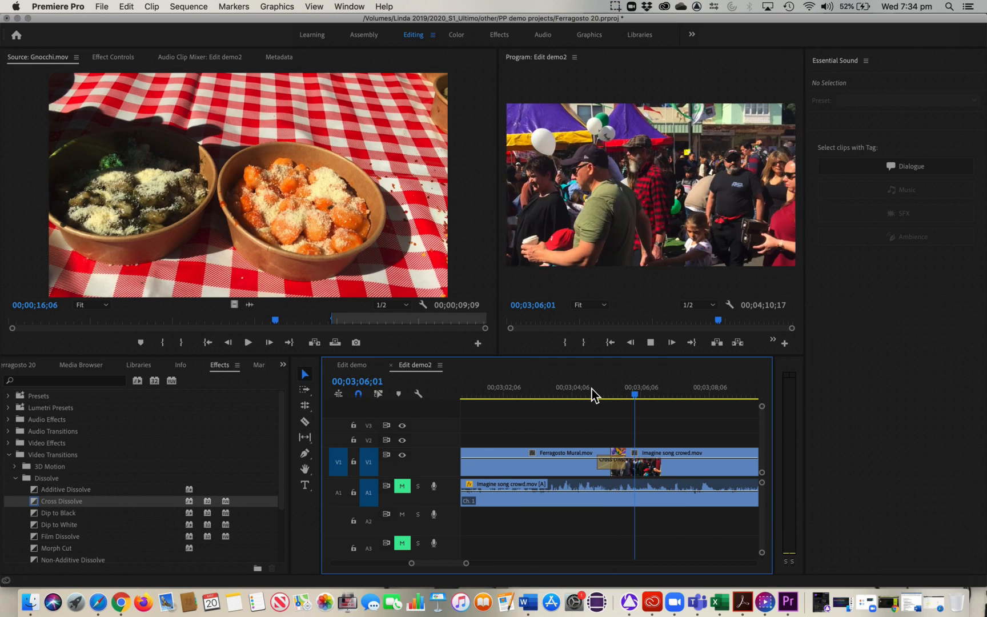
click(570, 392)
key(space)
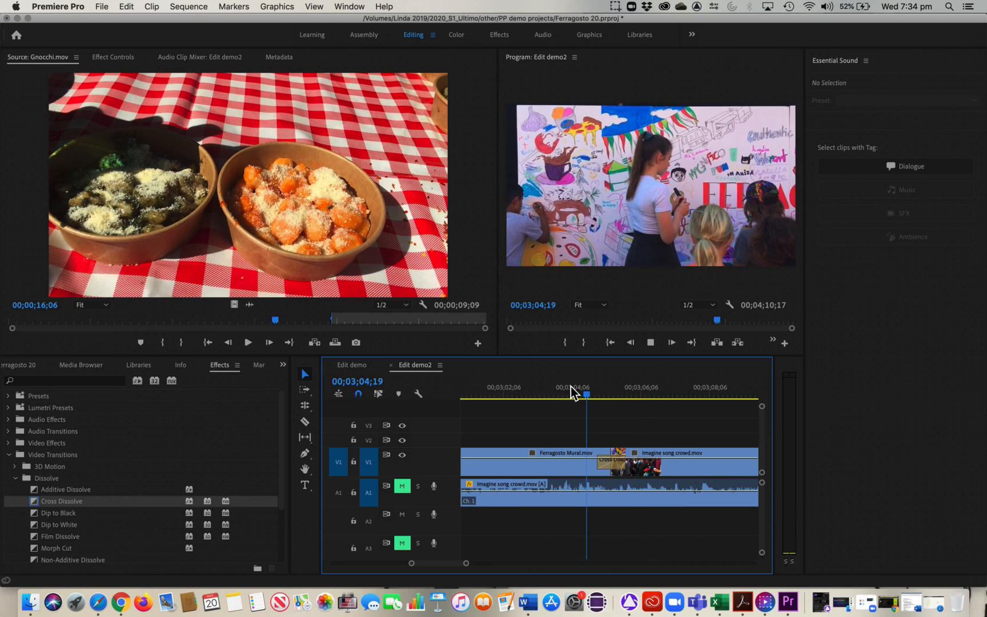
drag(586, 393, 614, 394)
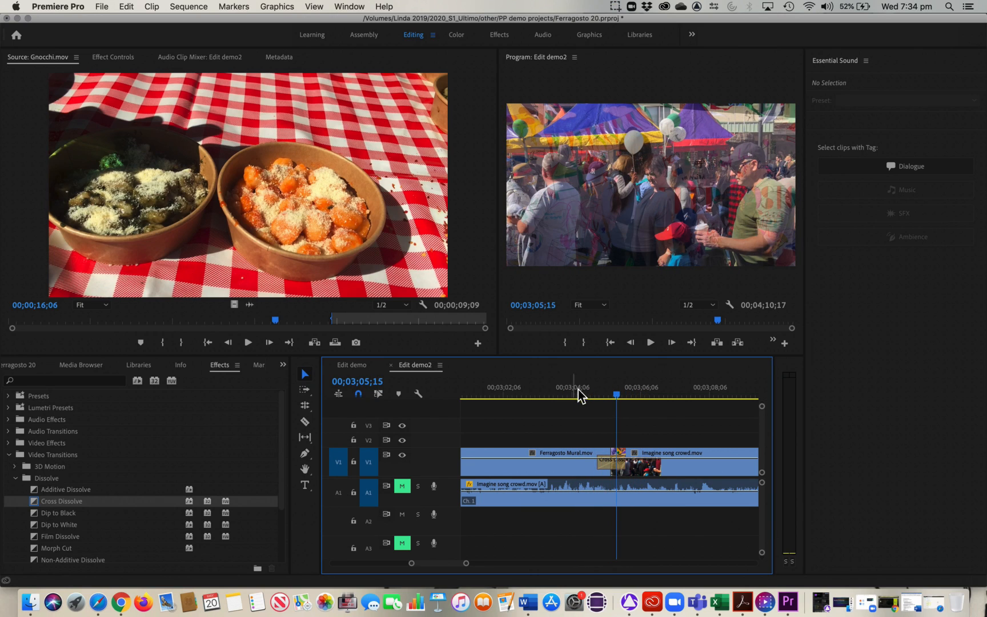
Lengthen the Cross Dissolve between the mural and crowd clips to 00;00;02;15 and play it back
drag(624, 468, 653, 469)
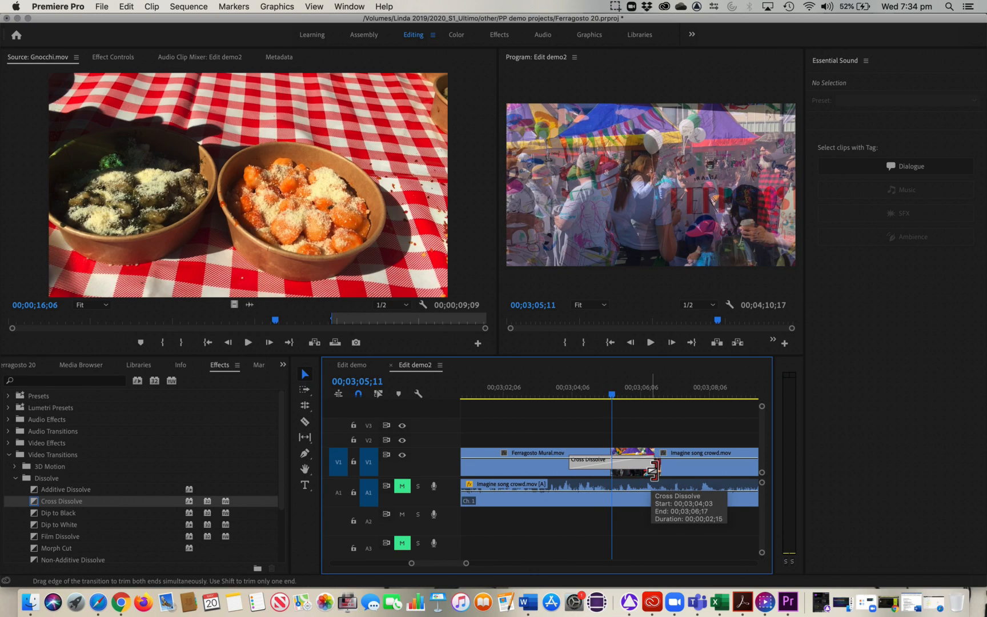
click(566, 389)
key(space)
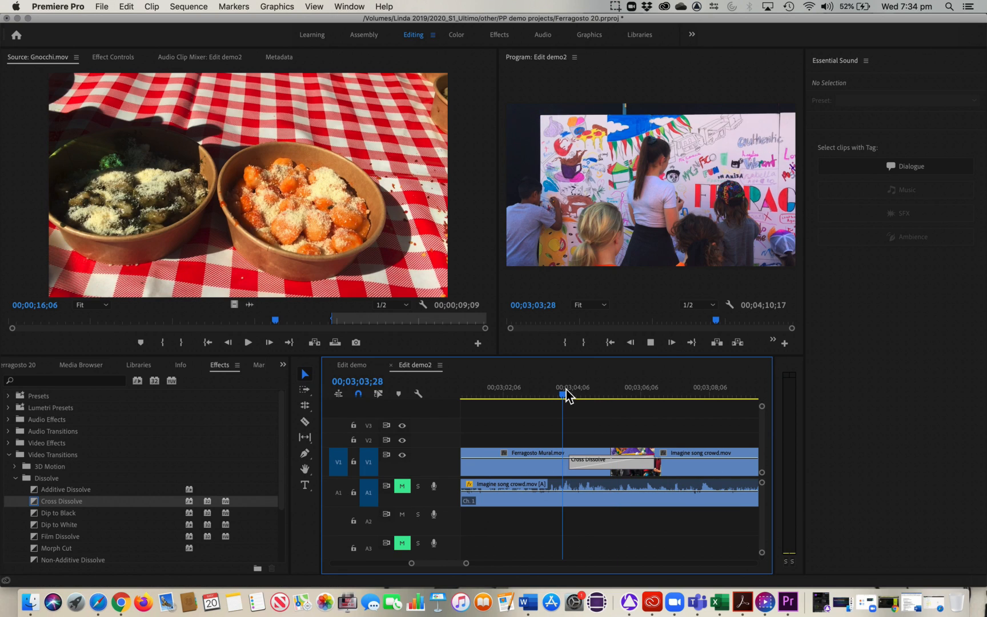
key(space)
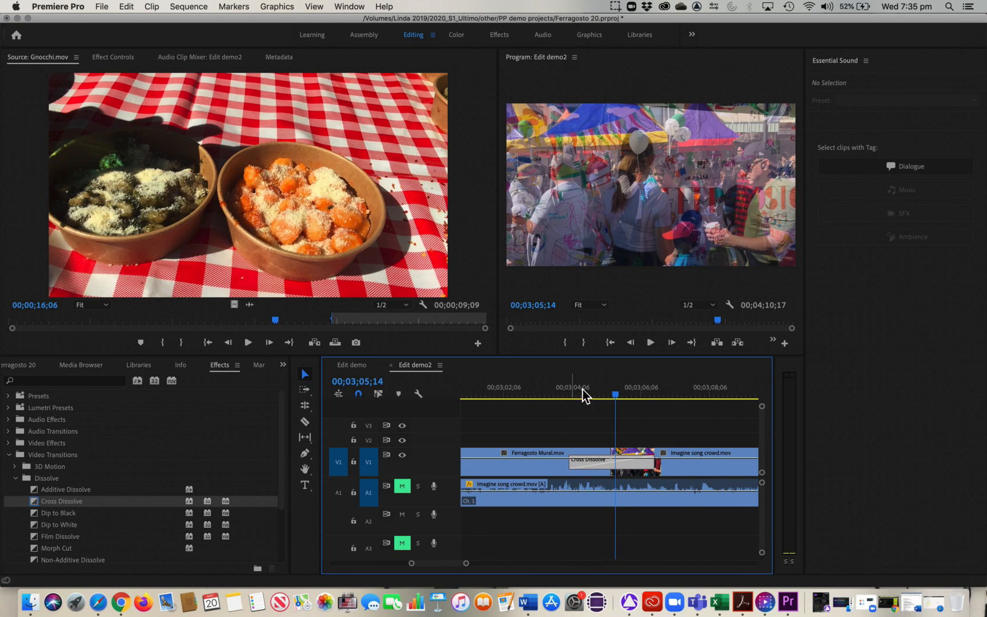
Remove the Cross Dissolve from the cut between the Ferragosto Mural and Imagine song crowd clips
right_click(632, 463)
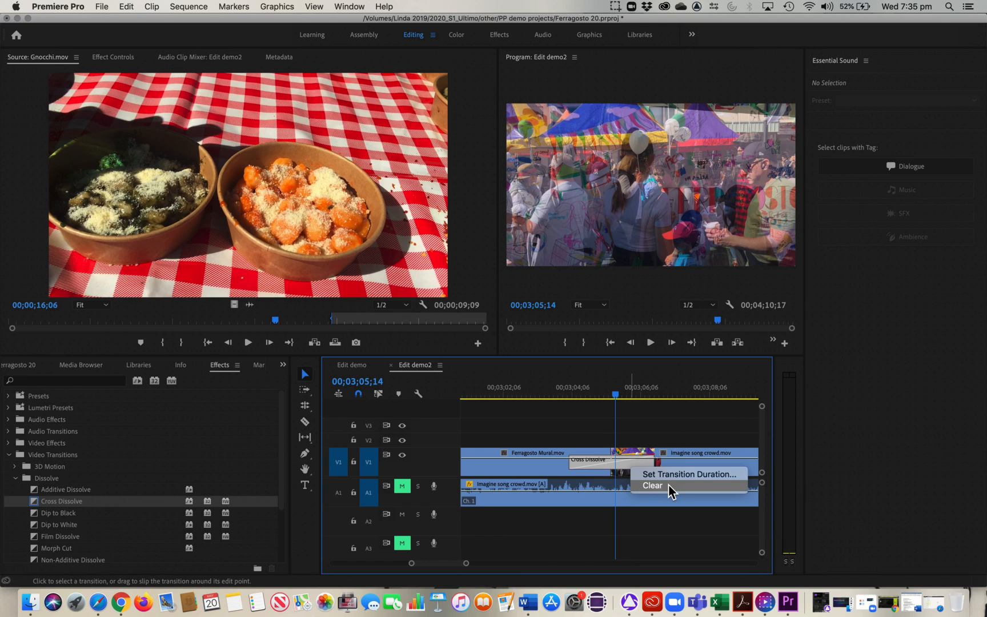
click(651, 407)
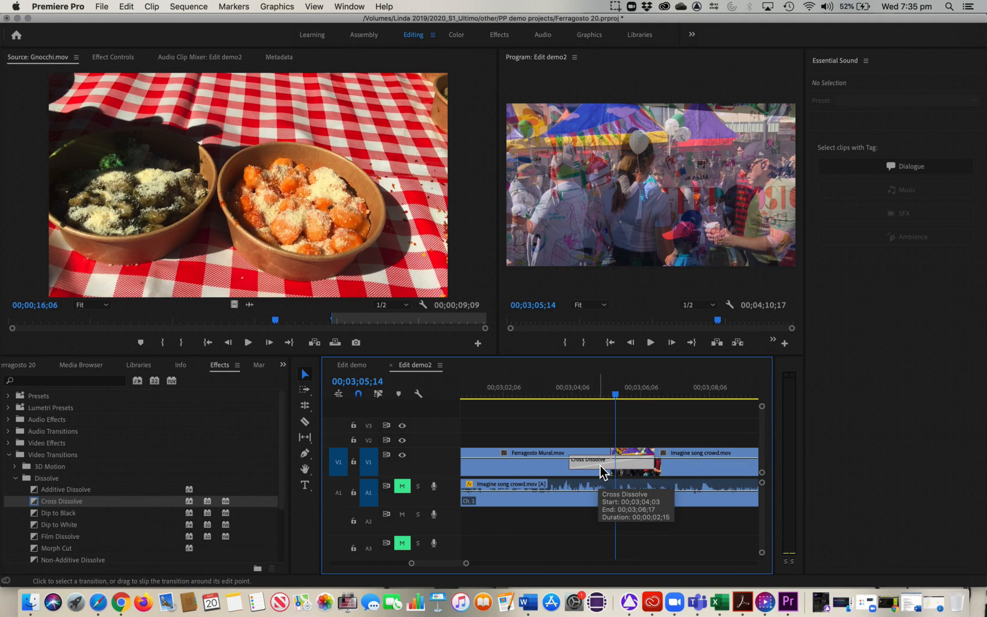
key(Delete)
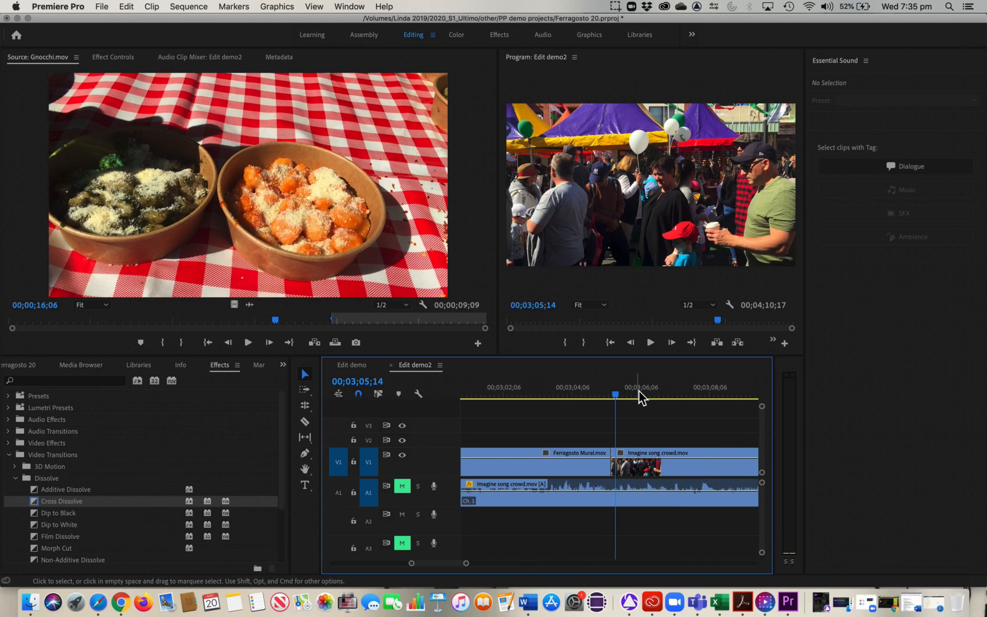
Apply the default transition to the cut between the Ferragosto Mural and Imagine song crowd clips and save the project
key(Up)
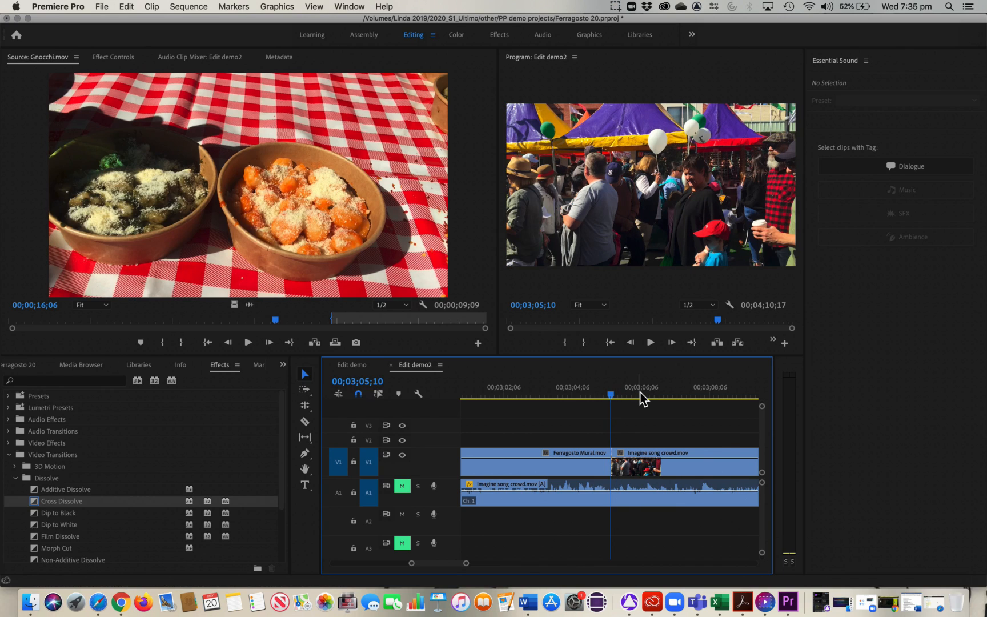
click(613, 471)
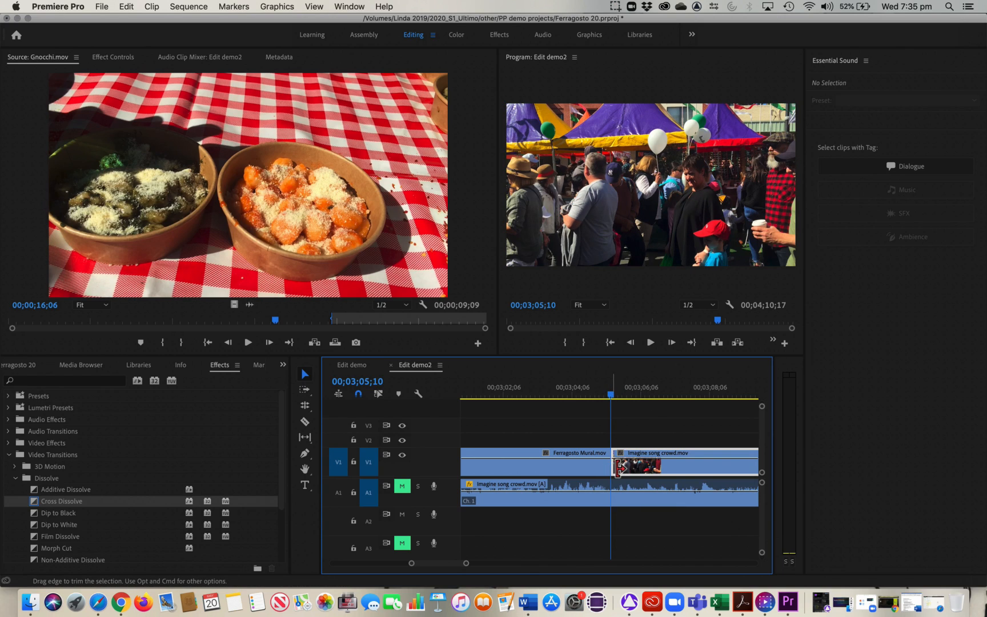
right_click(618, 467)
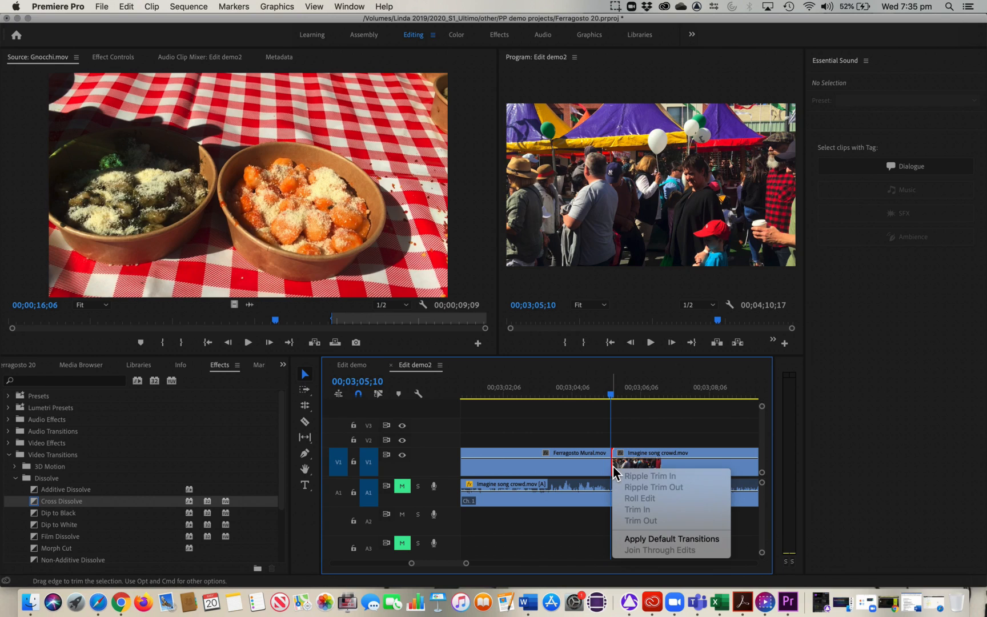
click(646, 540)
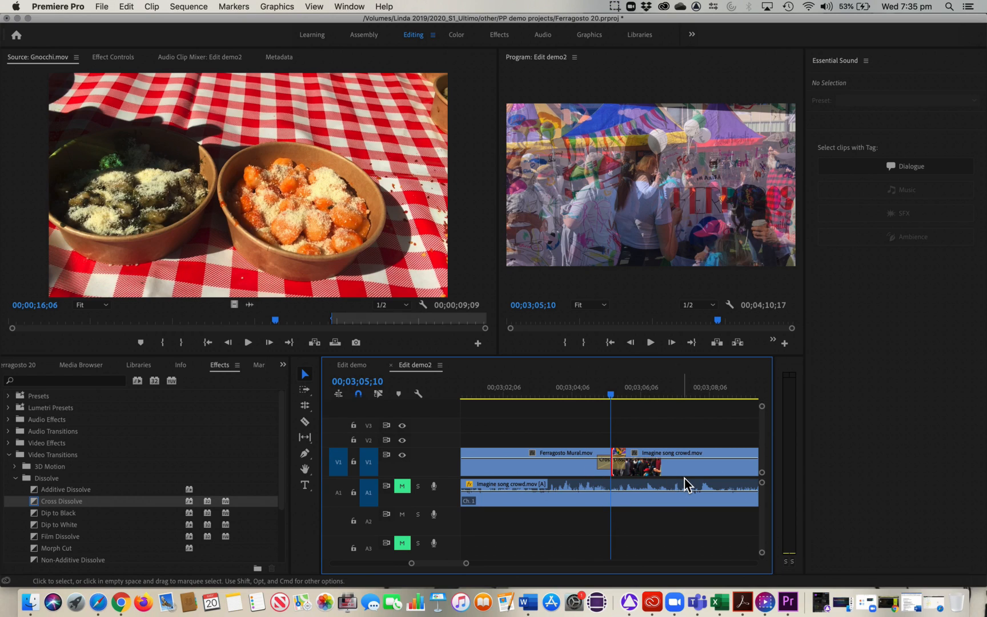
key(super+s)
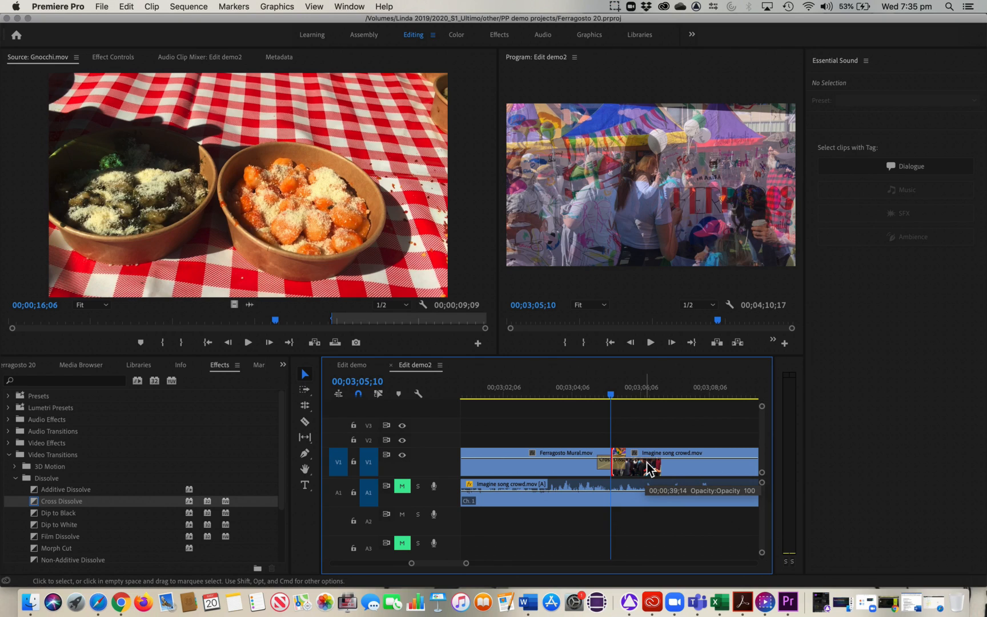
Examine the cut between the Vox pops new and Sprinkle flour pasta clips at 00;01;08;18 in close-up
click(522, 393)
key(backslash)
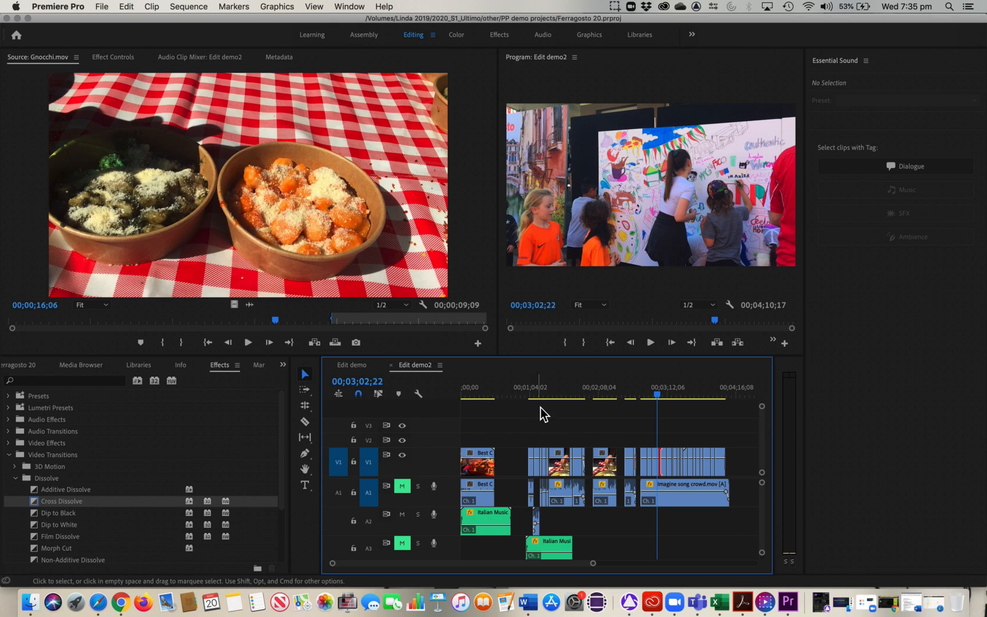
drag(541, 394, 535, 393)
key(equal)
key(equal)
key(equal)
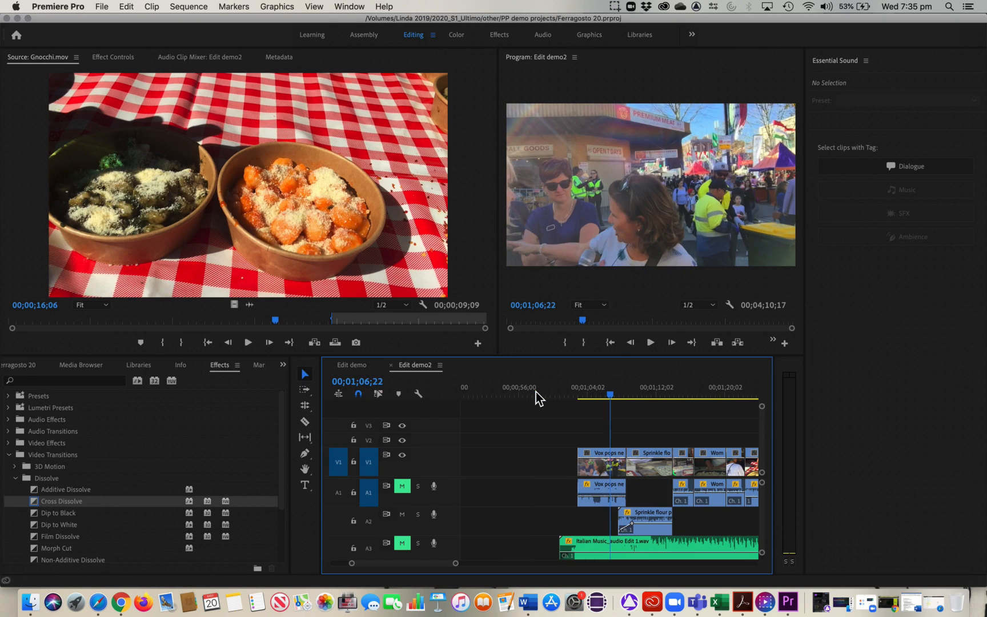
drag(612, 387, 622, 389)
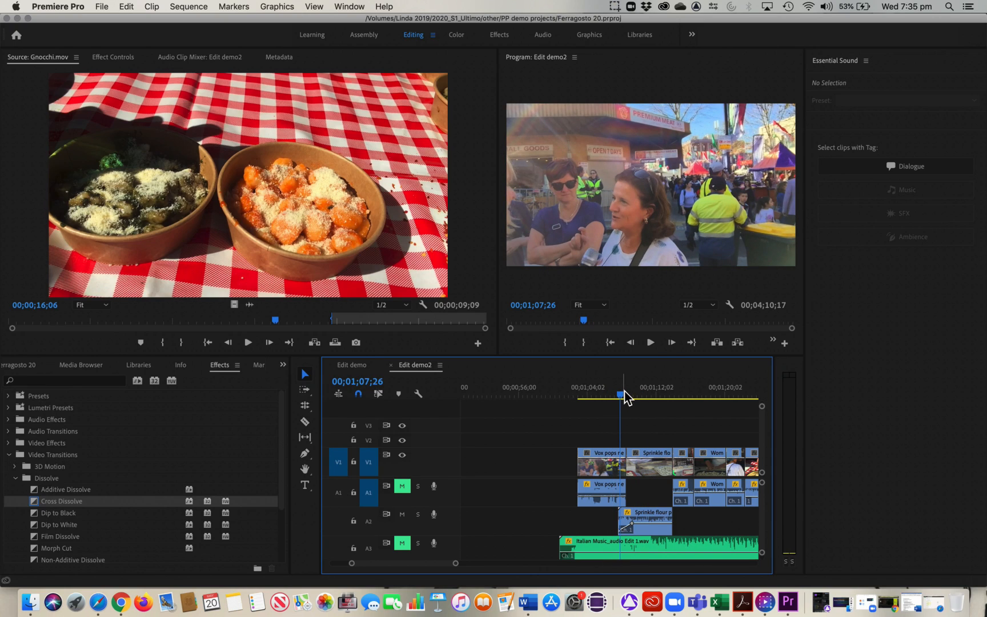
mouse_move(630, 393)
mouse_down()
mouse_move(616, 394)
mouse_move(627, 394)
mouse_up()
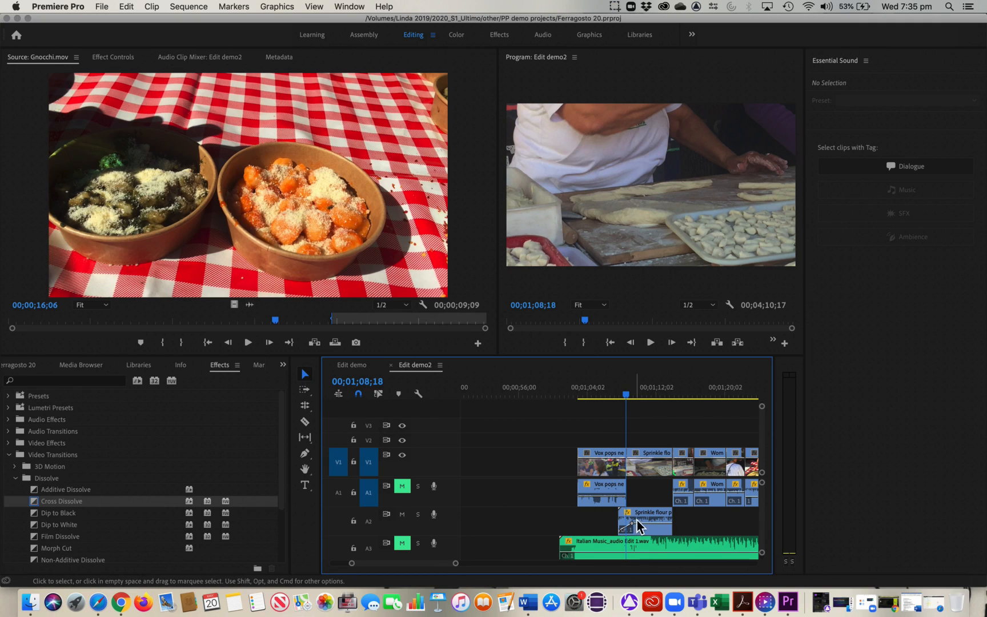
key(equal)
key(equal)
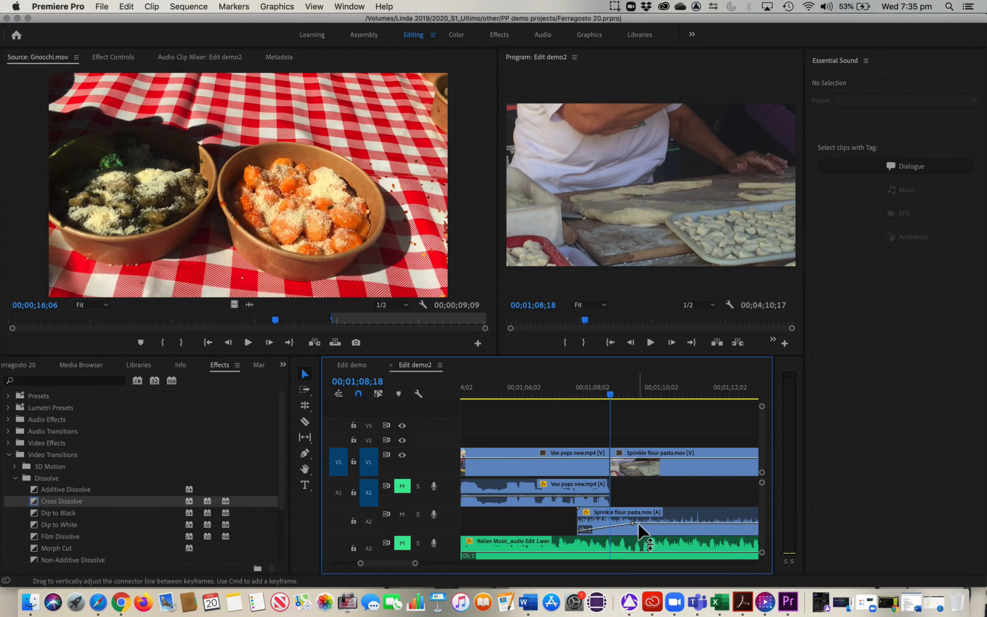
Unmute audio track A1 and play from 00;01;05;21 across the cut from Vox pops new to Sprinkle flour pasta
drag(584, 392, 514, 392)
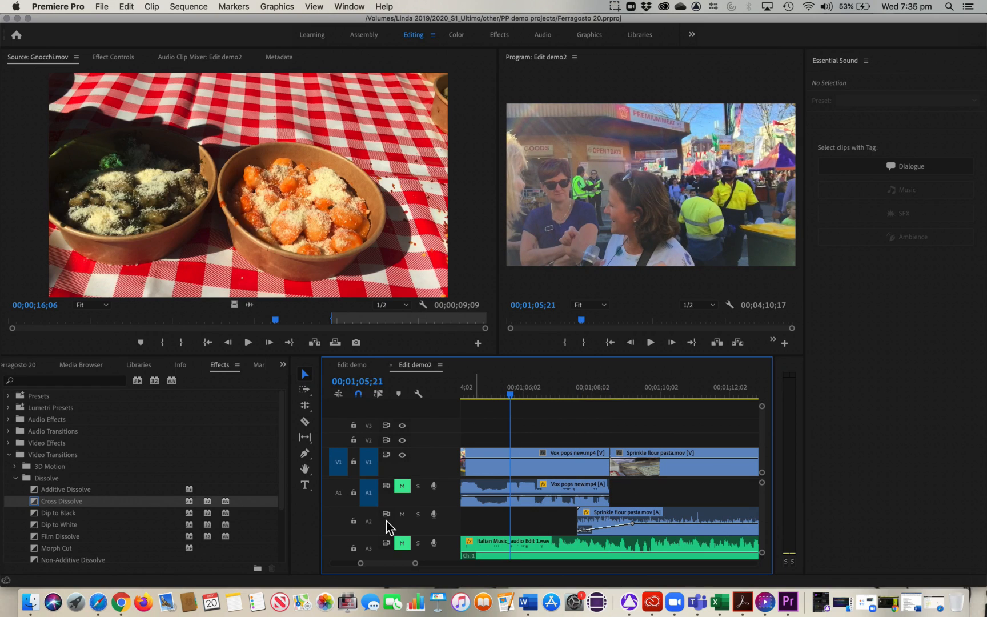
click(403, 490)
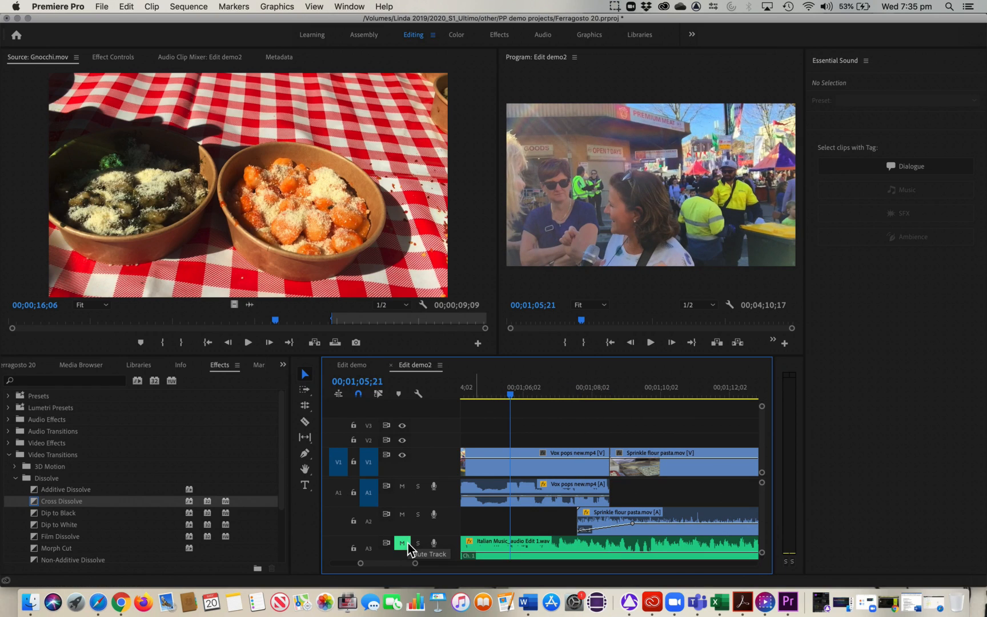
key(space)
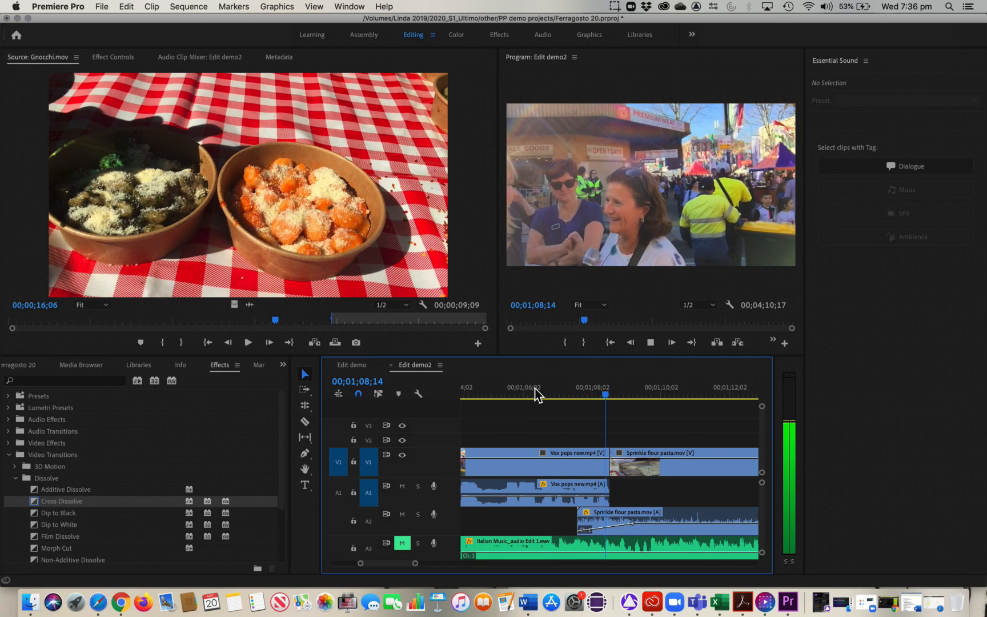
key(space)
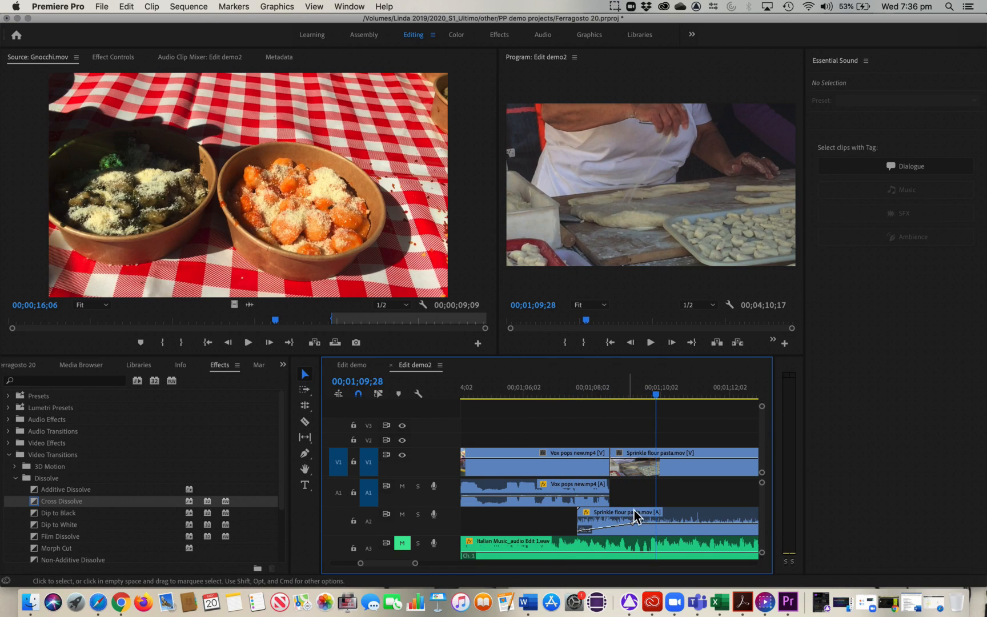
Scrub across the start of the Sprinkle flour pasta audio where it overlaps the Vox pops new clip
click(619, 387)
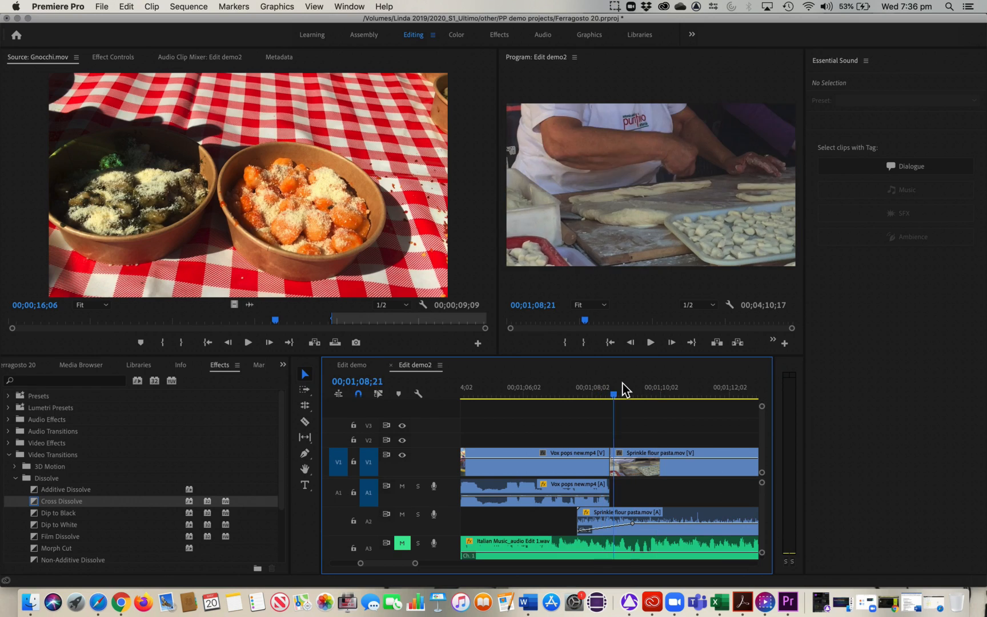
mouse_move(591, 386)
mouse_down()
mouse_move(551, 390)
mouse_move(579, 392)
mouse_up()
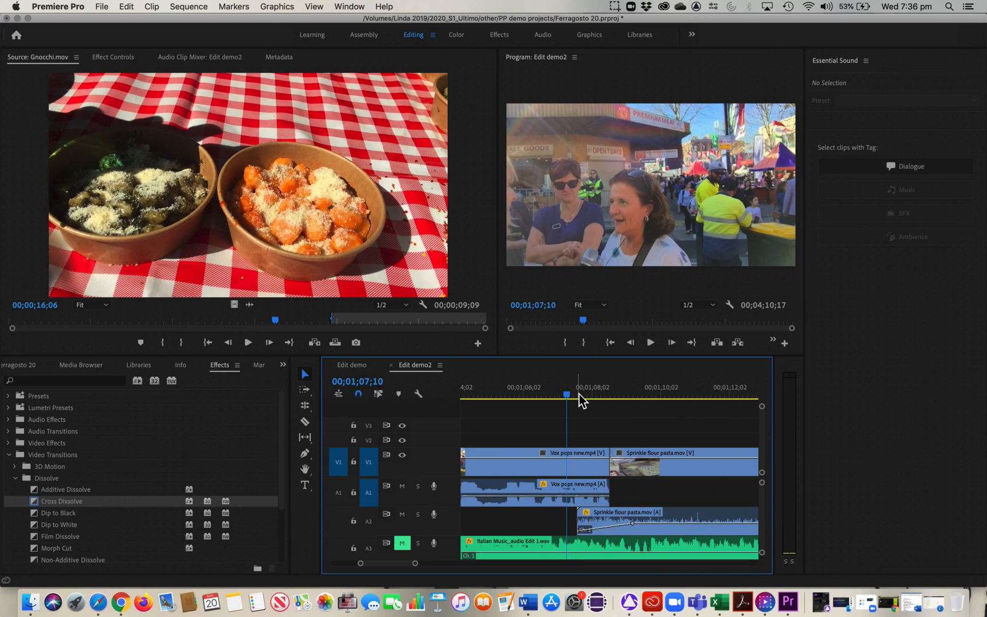
key(Left)
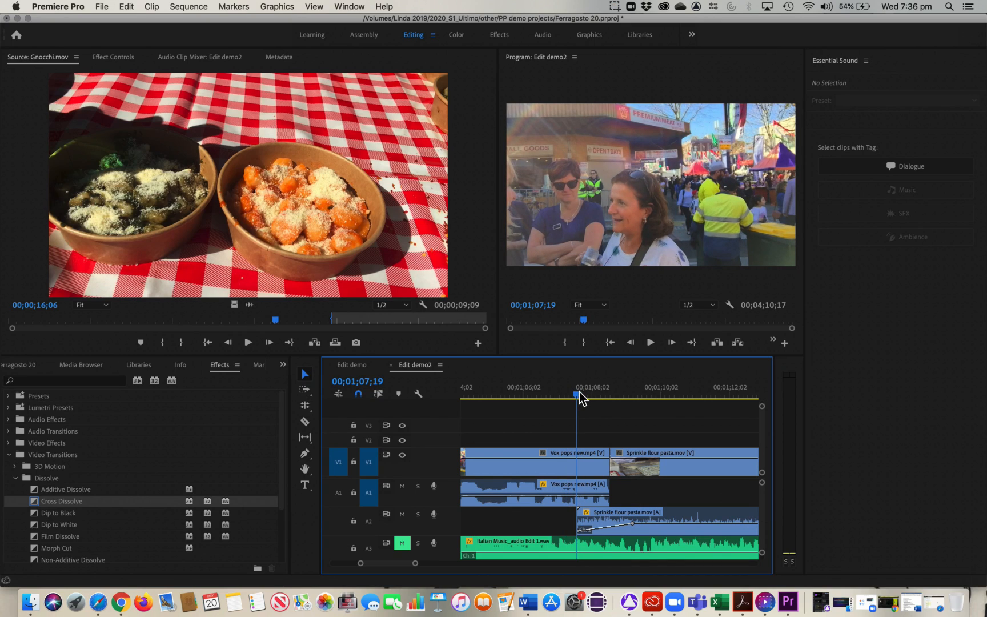
drag(583, 393, 591, 394)
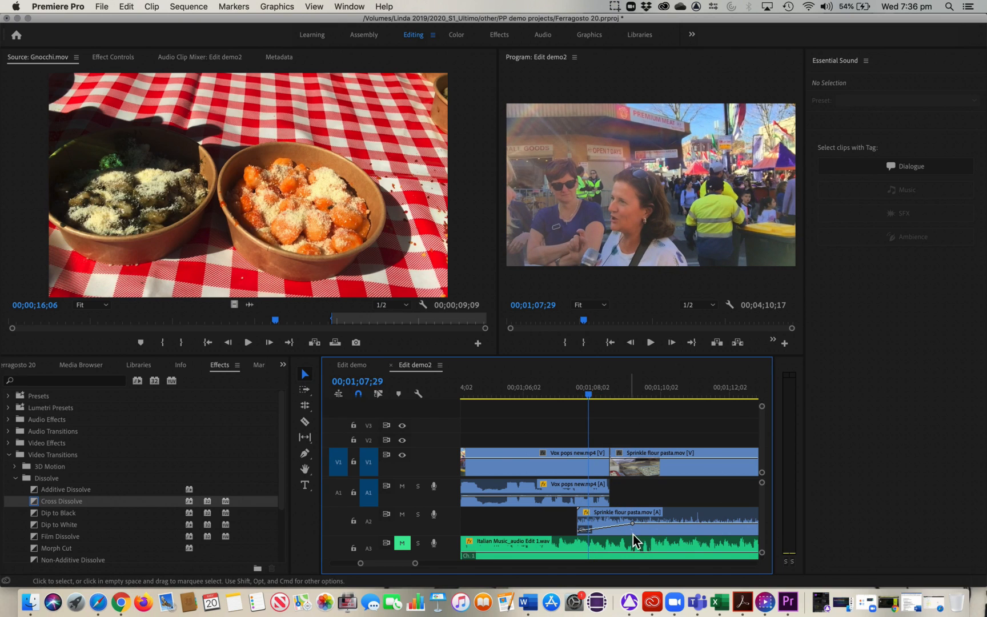
Remove the fade-in keyframes from the Sprinkle flour pasta audio on A2 and trim its start to the video cut
click(611, 531)
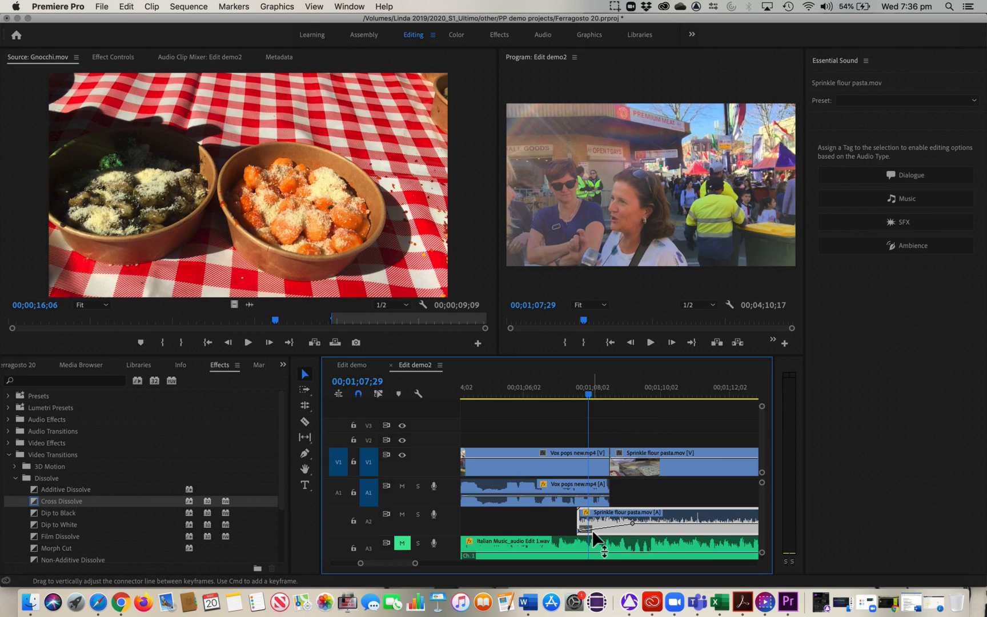
super+click(642, 539)
drag(577, 519, 610, 520)
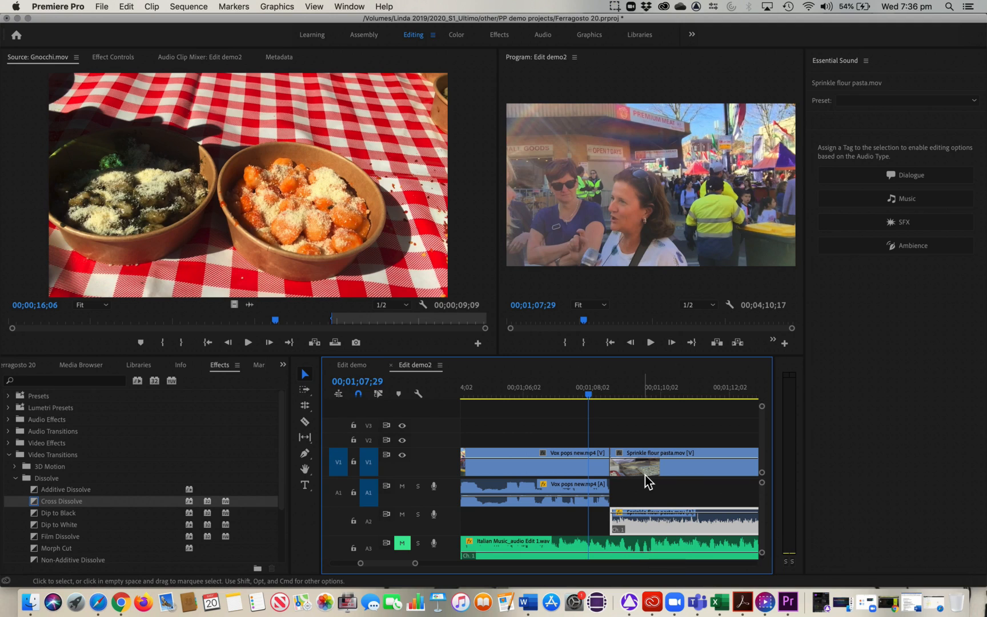
Turn off the timeline display of video keyframes and audio keyframes and save the project
click(419, 394)
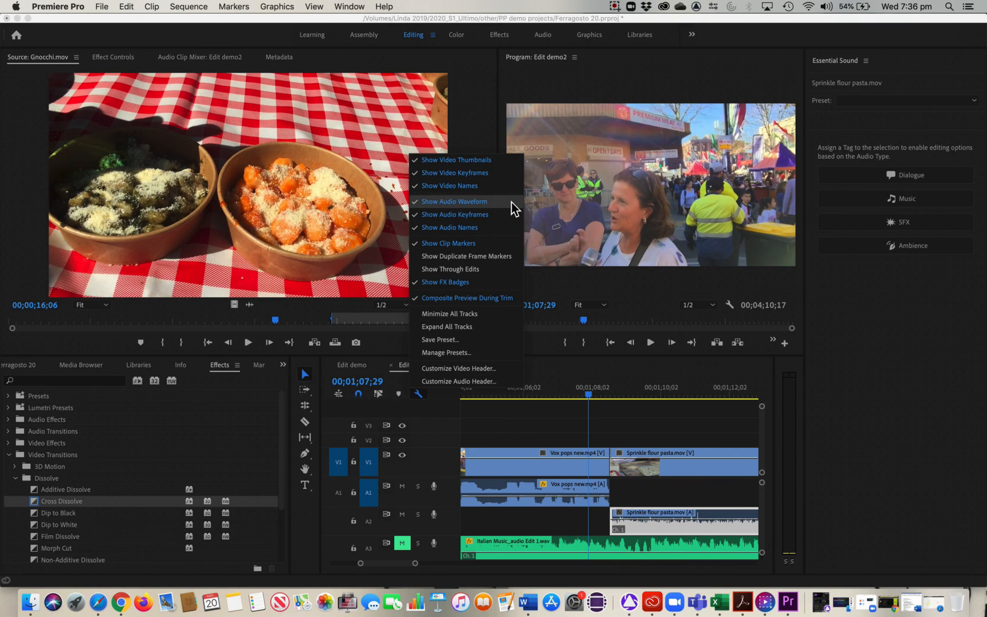
click(478, 173)
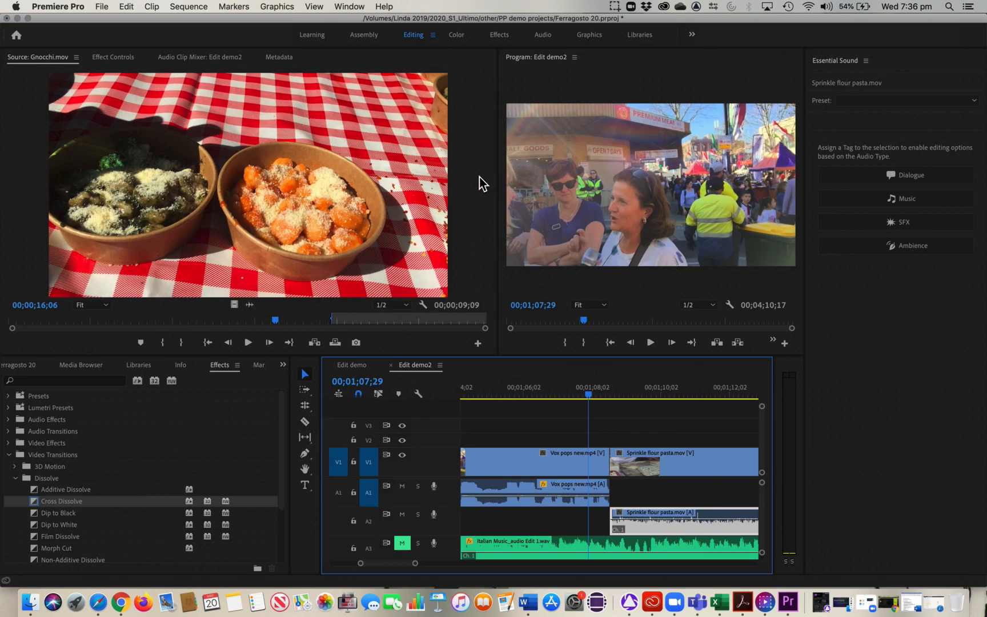
click(424, 395)
click(480, 220)
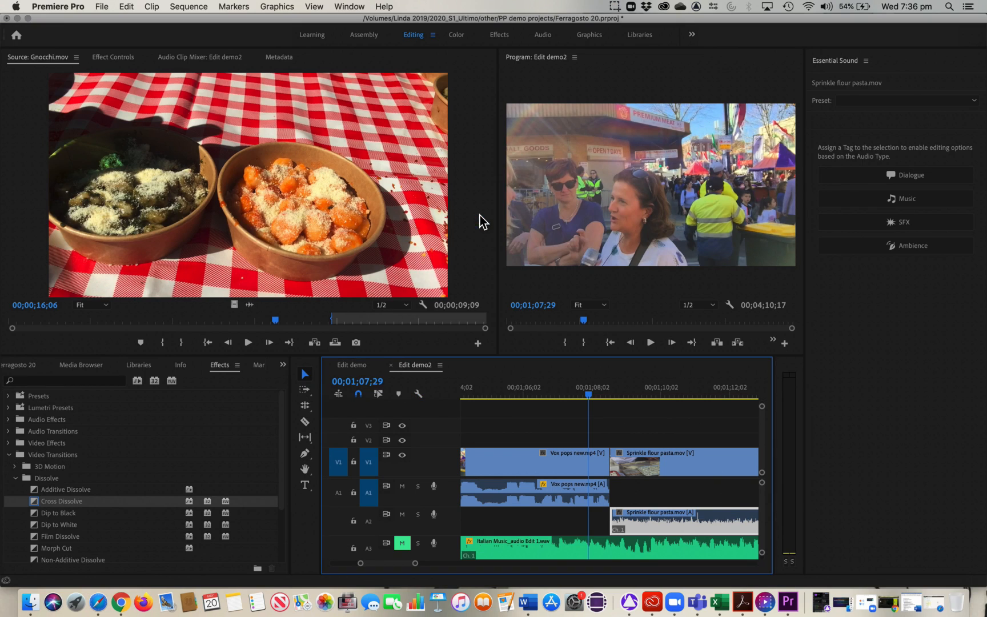
key(super+s)
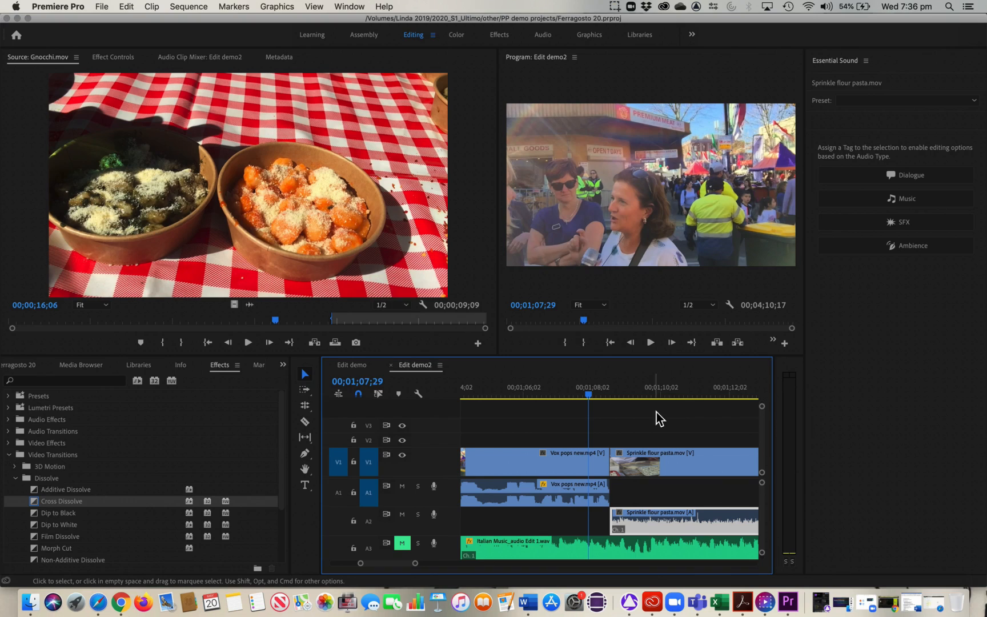
drag(618, 395, 624, 394)
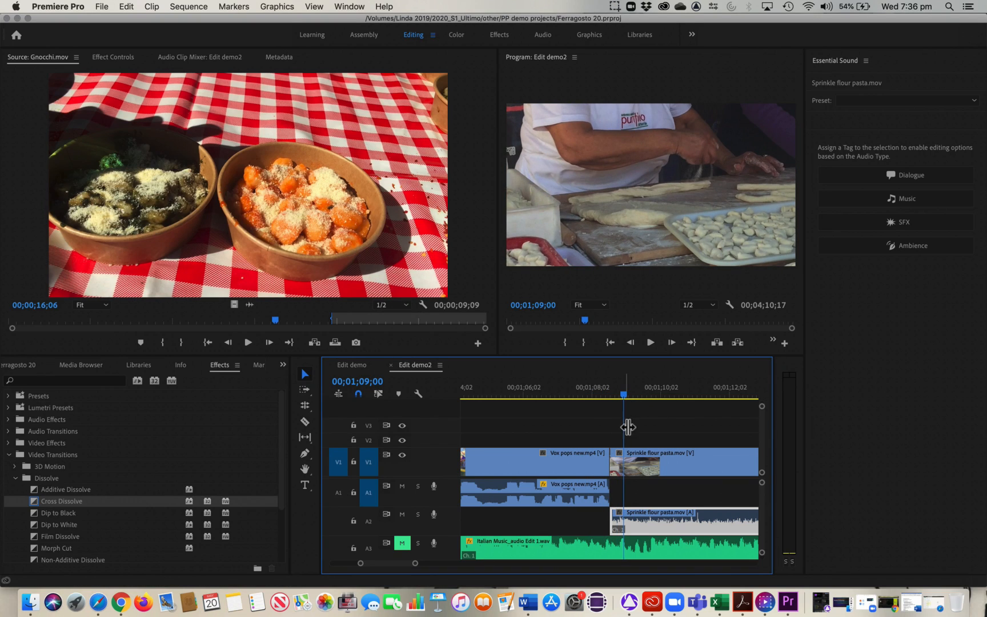
drag(632, 518, 632, 499)
key(super+z)
Extend the start of the Sprinkle flour pasta audio on A2 back to 00;01;07;19 so it overlaps the Vox pops clip
drag(607, 396, 680, 398)
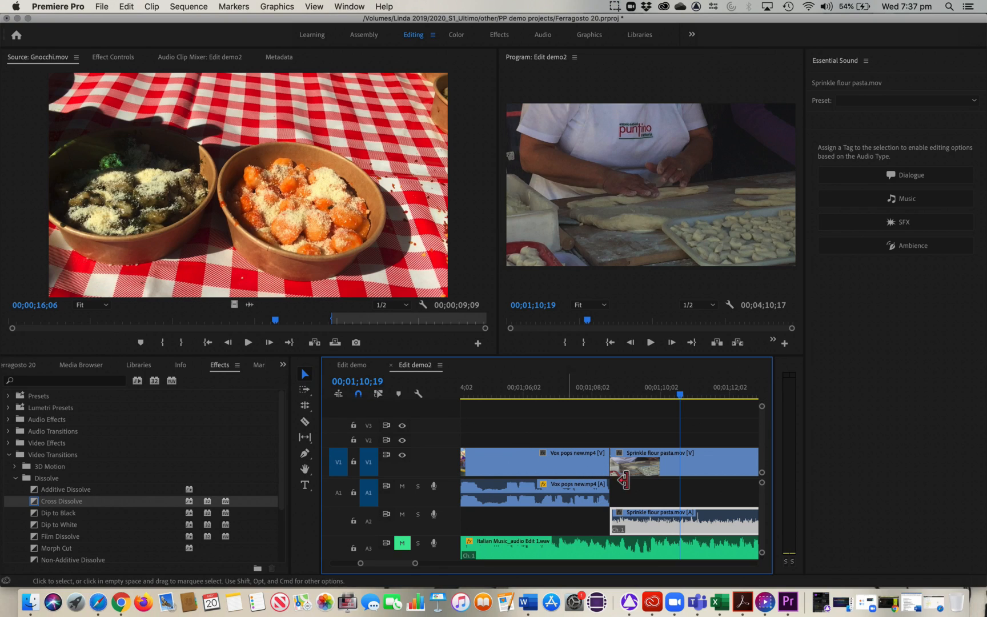
drag(620, 523, 585, 524)
key(=)
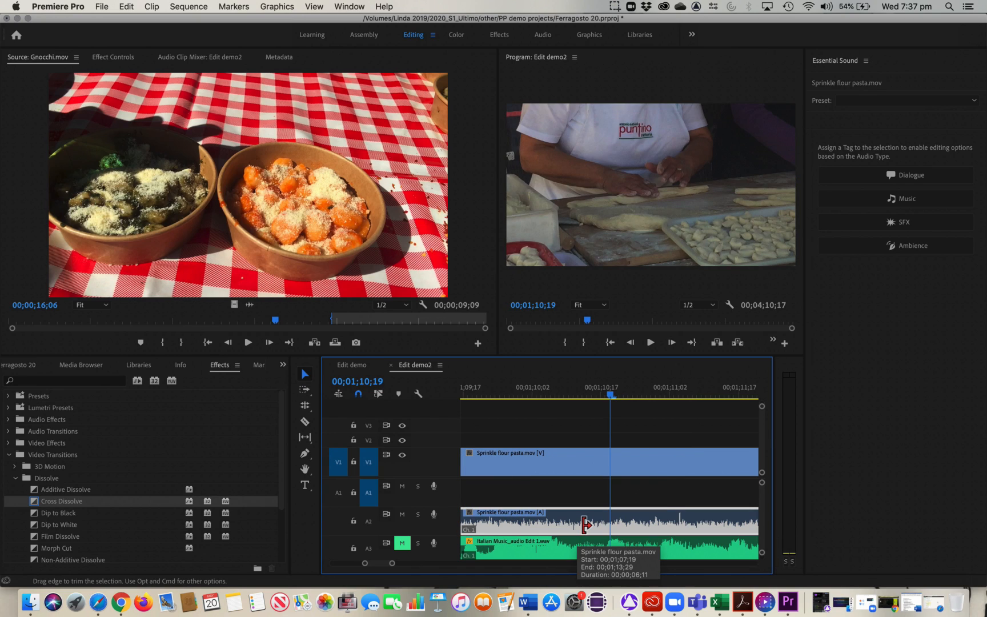
key(minus)
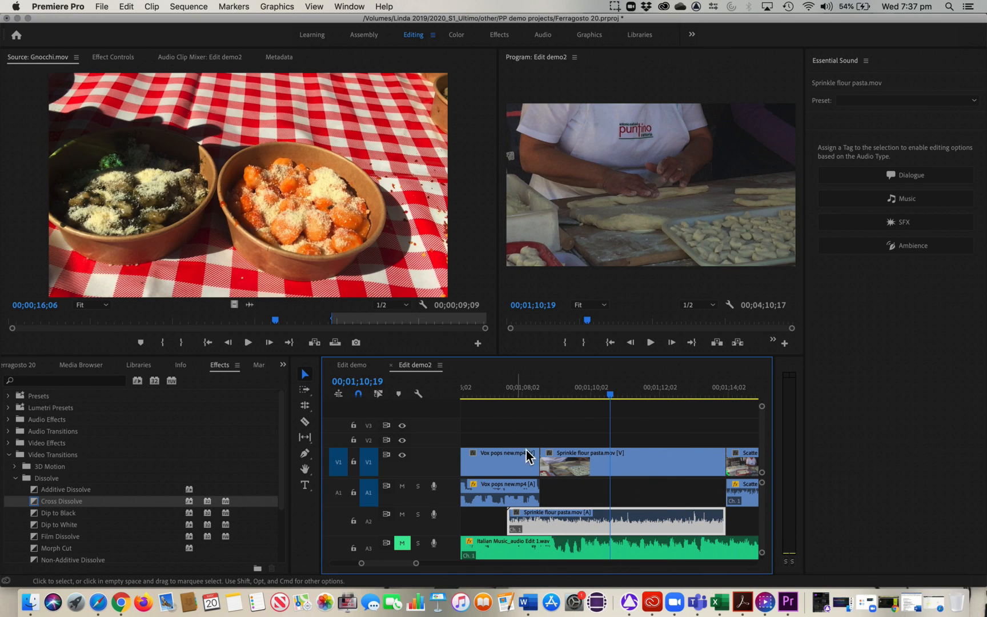
Scrub through the audio overlap from 00;01;07;21 to 00;01;08;11 and turn on the timeline display of audio keyframes
click(508, 398)
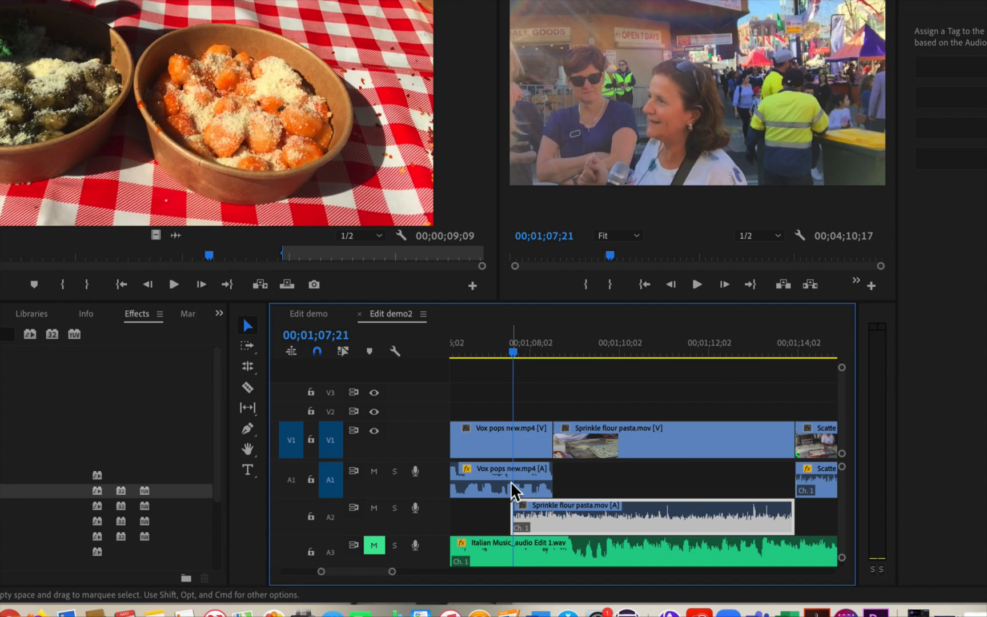
click(538, 350)
drag(539, 348, 546, 345)
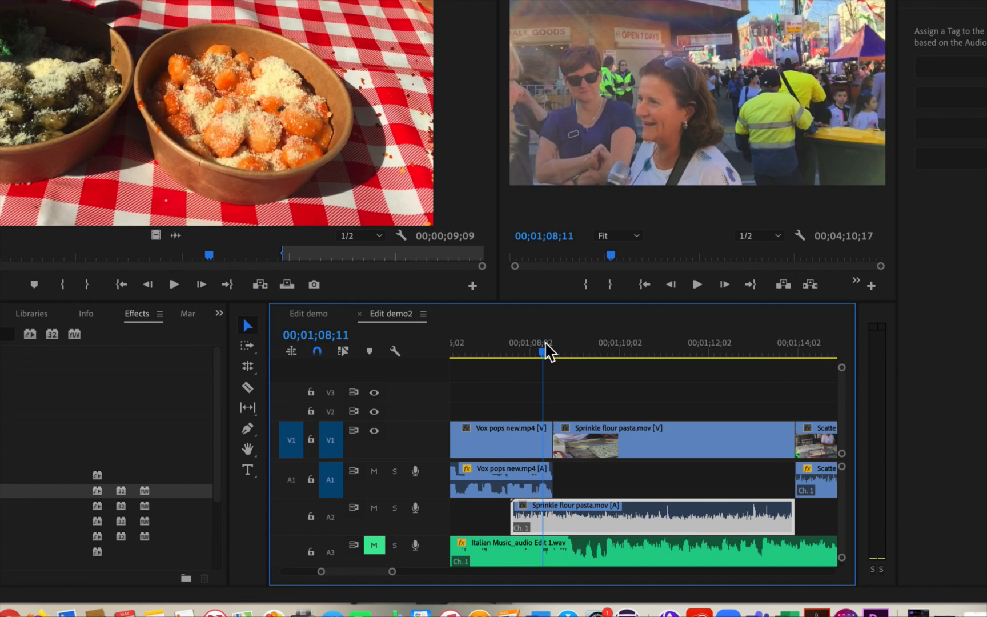
click(394, 351)
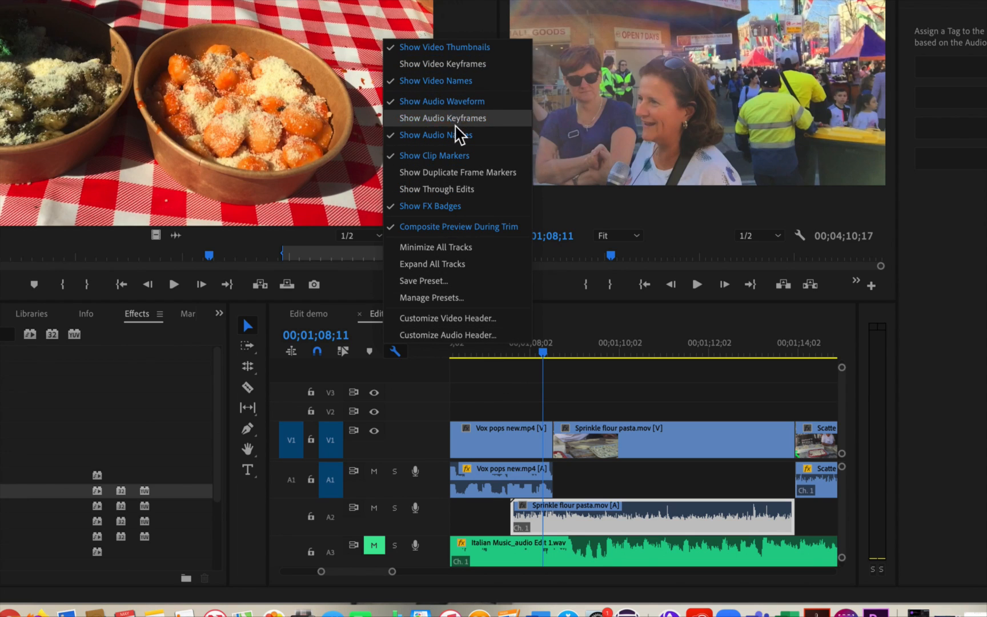
click(456, 123)
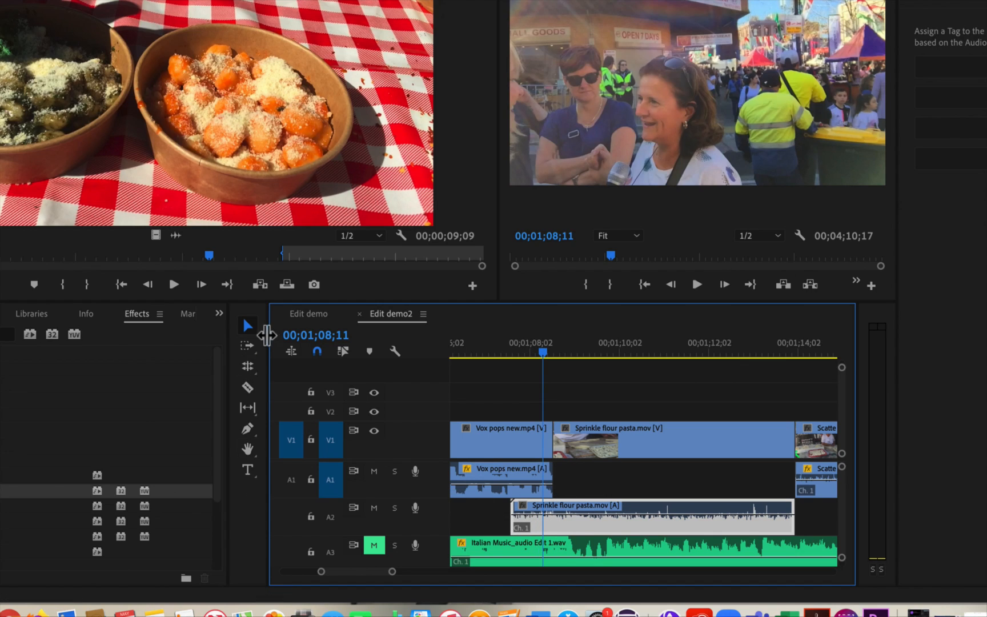
Fade in the Sprinkle flour pasta audio on A2 with Pen tool keyframes from -oo dB at 00;01;07;19 to the video cut, and play the overlap
click(247, 429)
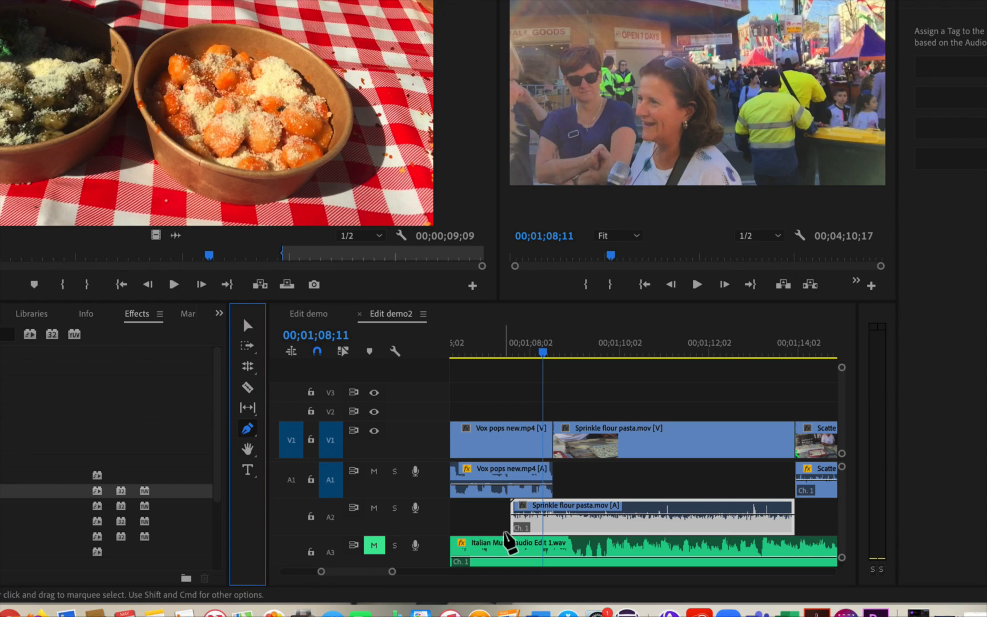
click(514, 514)
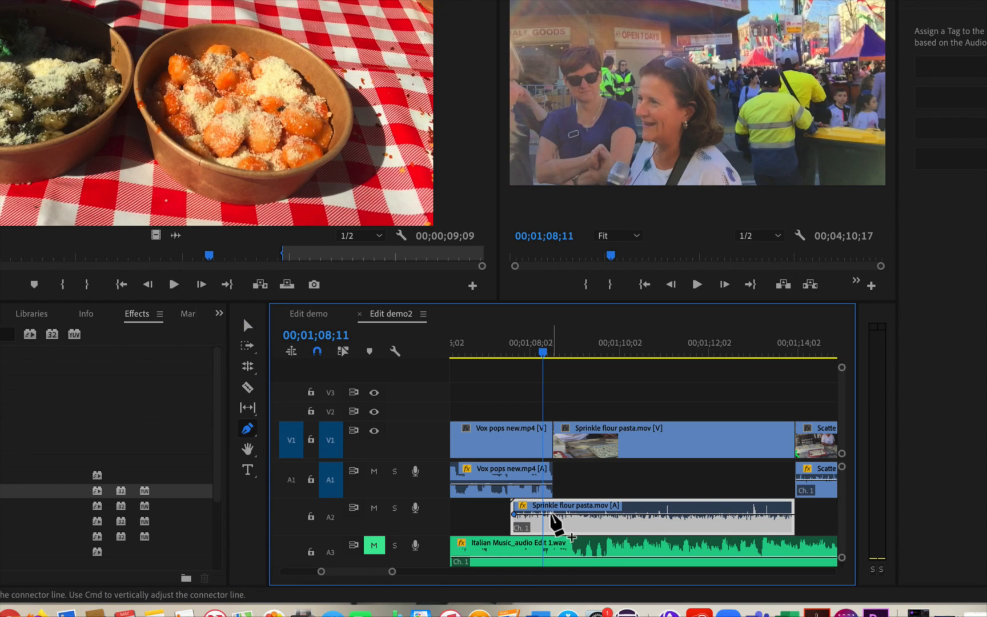
click(554, 513)
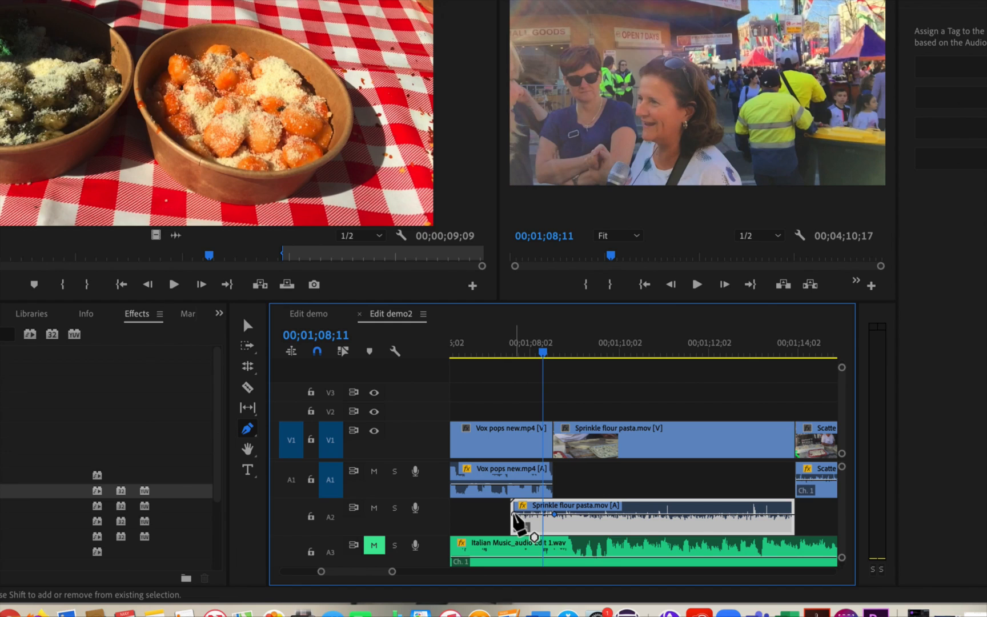
drag(513, 514, 513, 528)
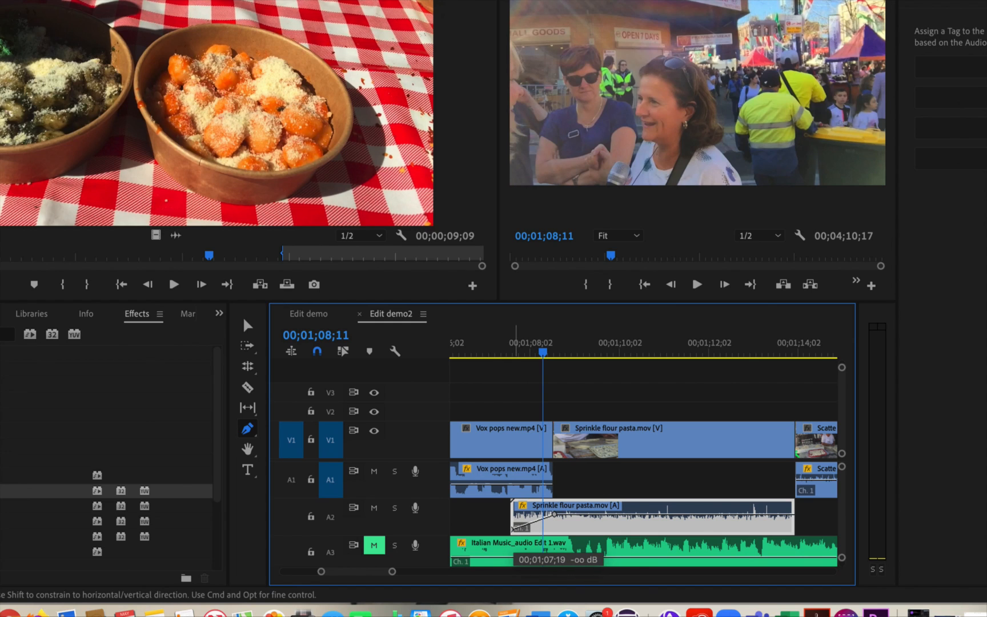
click(486, 351)
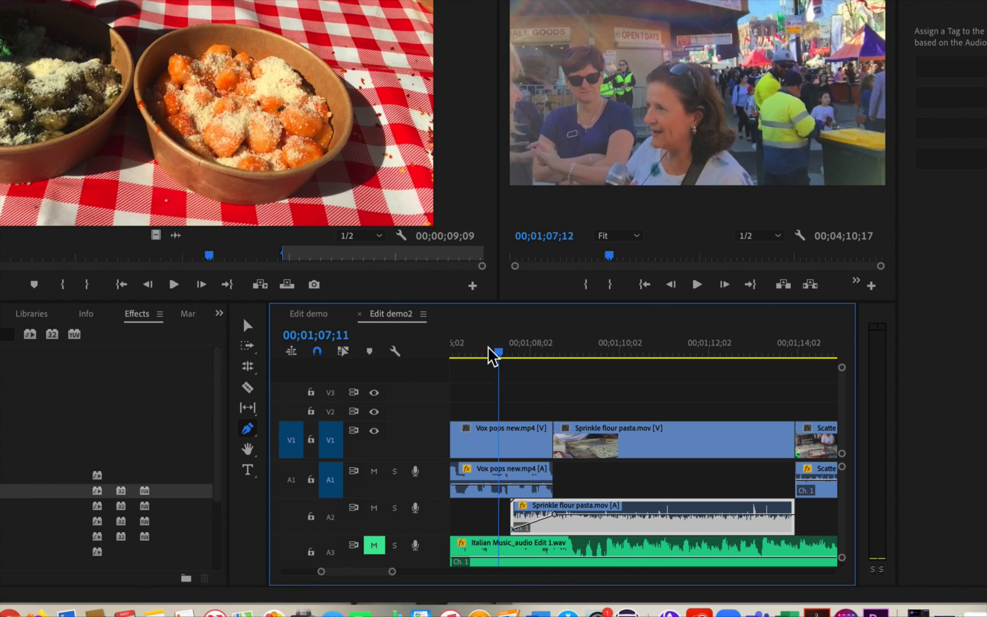
key(space)
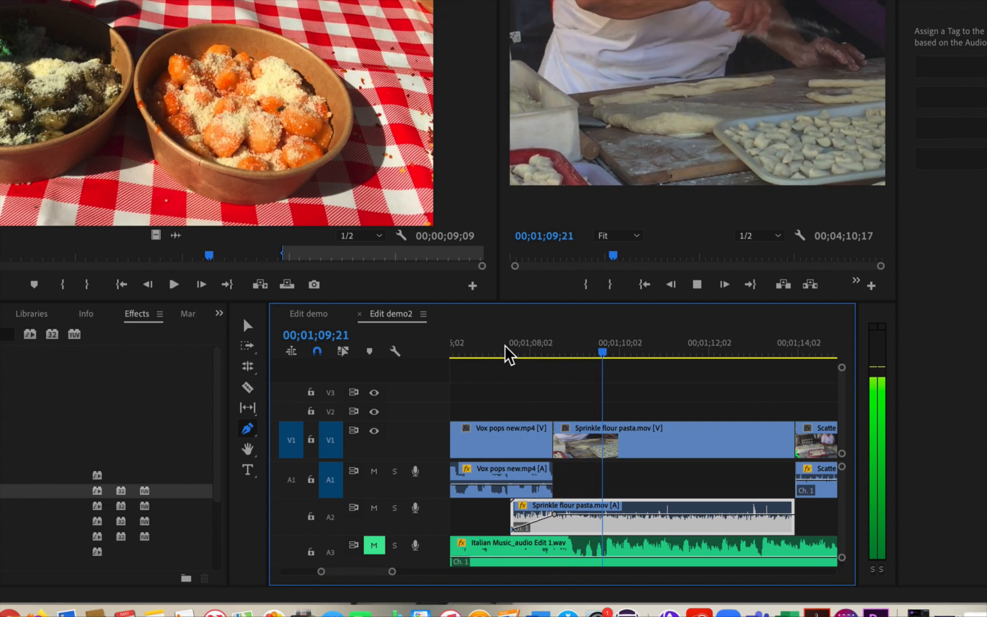
key(space)
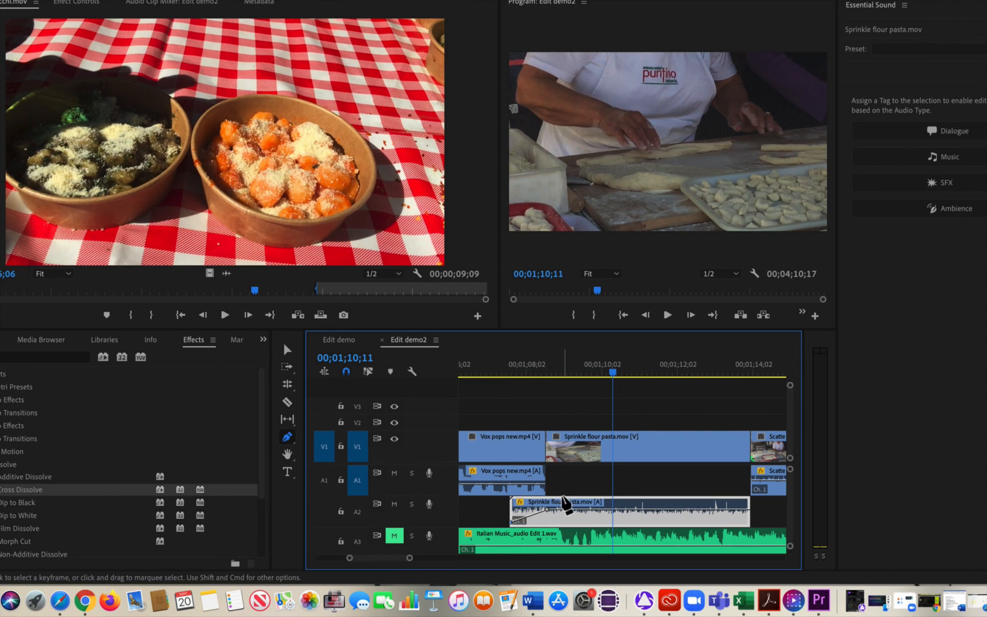
Slightly lower the keyframe that ends the fade-in on the Sprinkle flour pasta audio, and play back the overlap from before the fade
drag(546, 510, 547, 513)
click(535, 372)
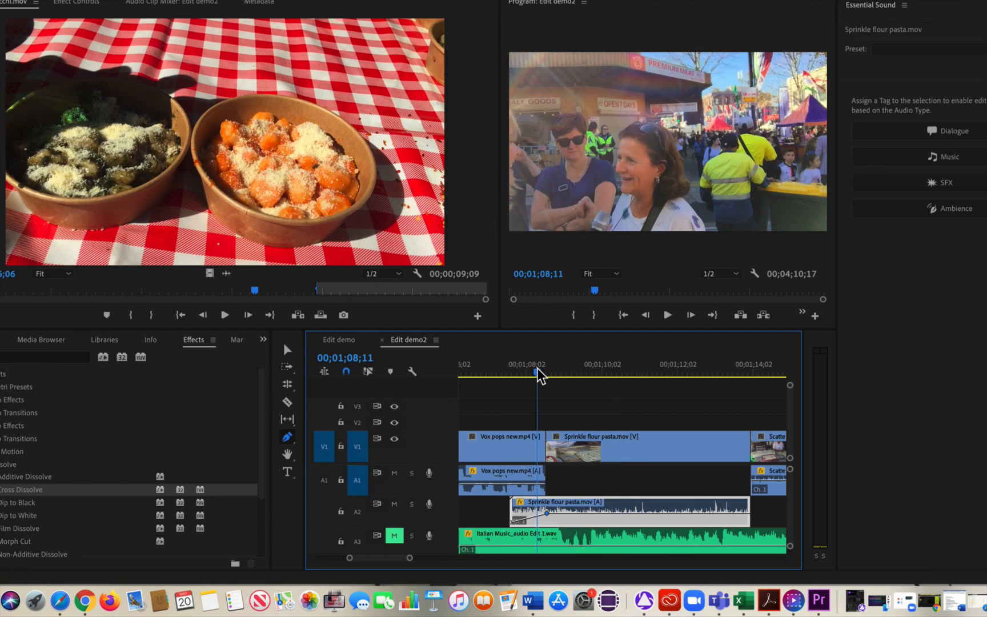
key(space)
drag(505, 376, 507, 375)
click(524, 373)
click(495, 372)
key(space)
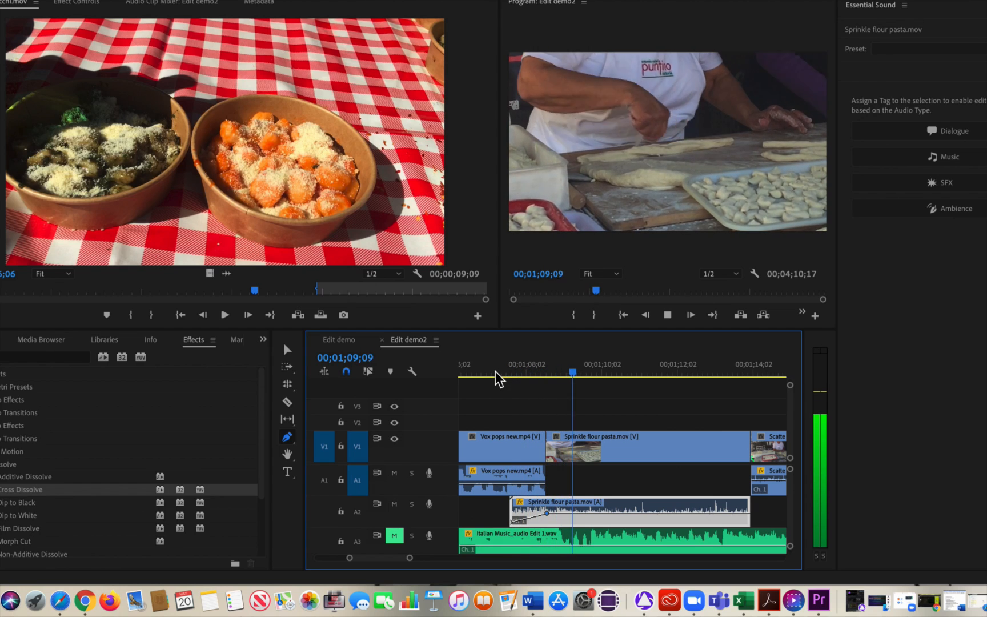
key(space)
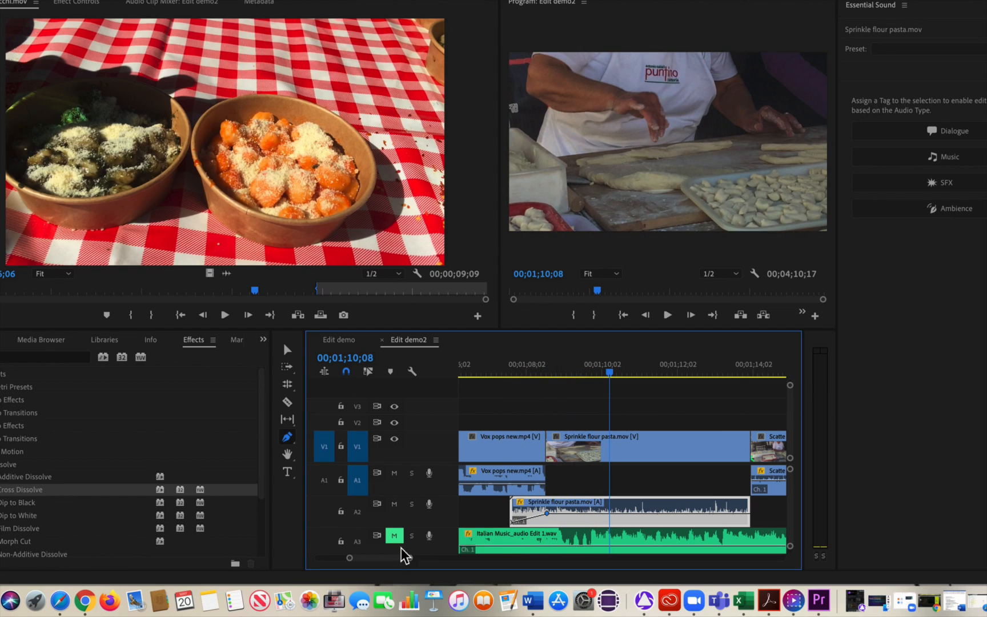
Unmute the Italian Music track on A3 and save the project
click(394, 535)
key(super+s)
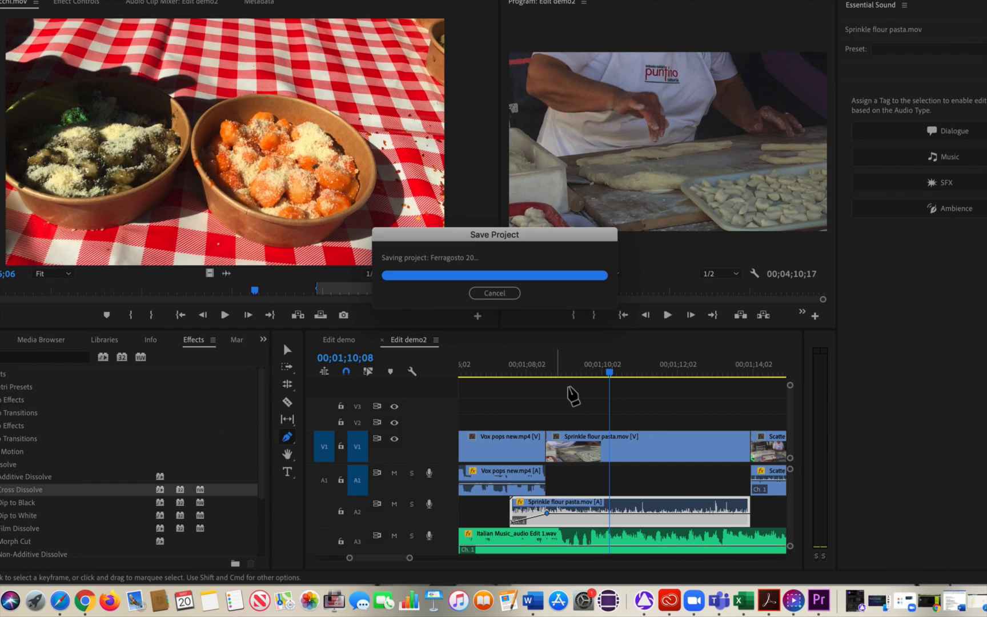
Play back the faded audio overlap together with the music up to 00;01;10;11 and return to the Selection tool
click(513, 372)
key(space)
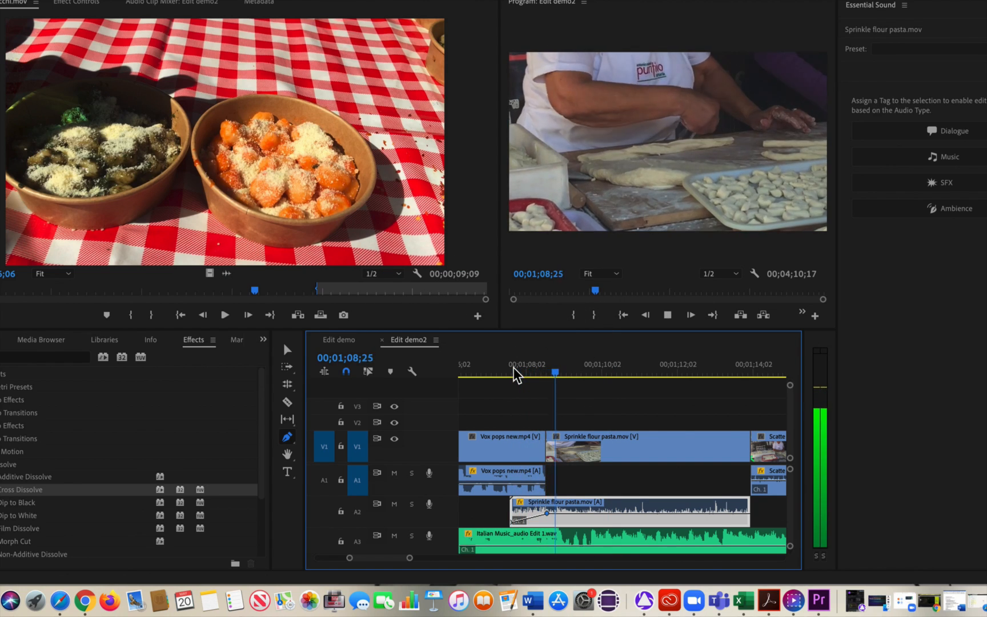
key(space)
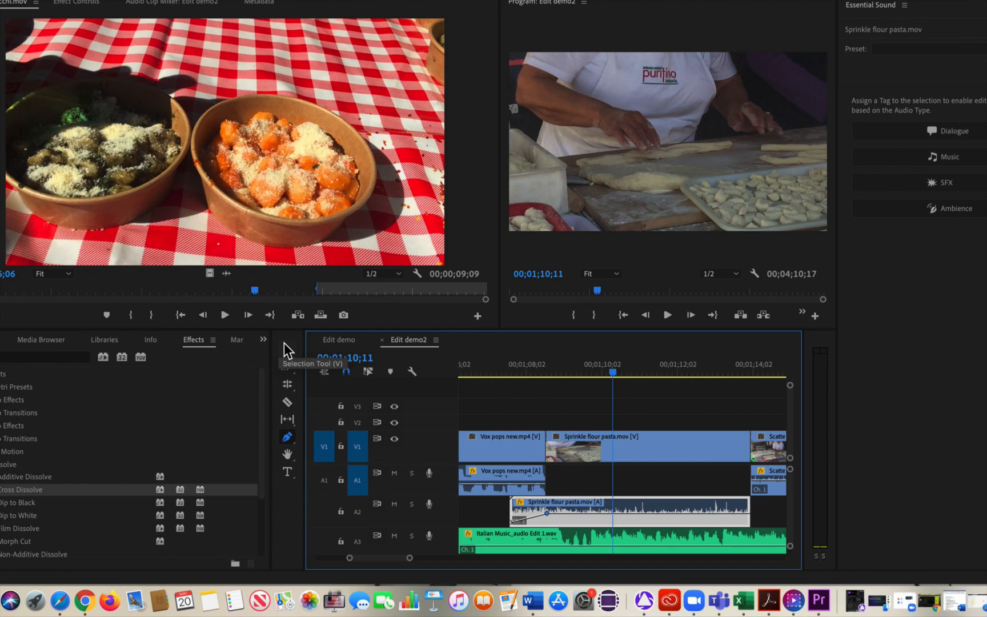
click(286, 349)
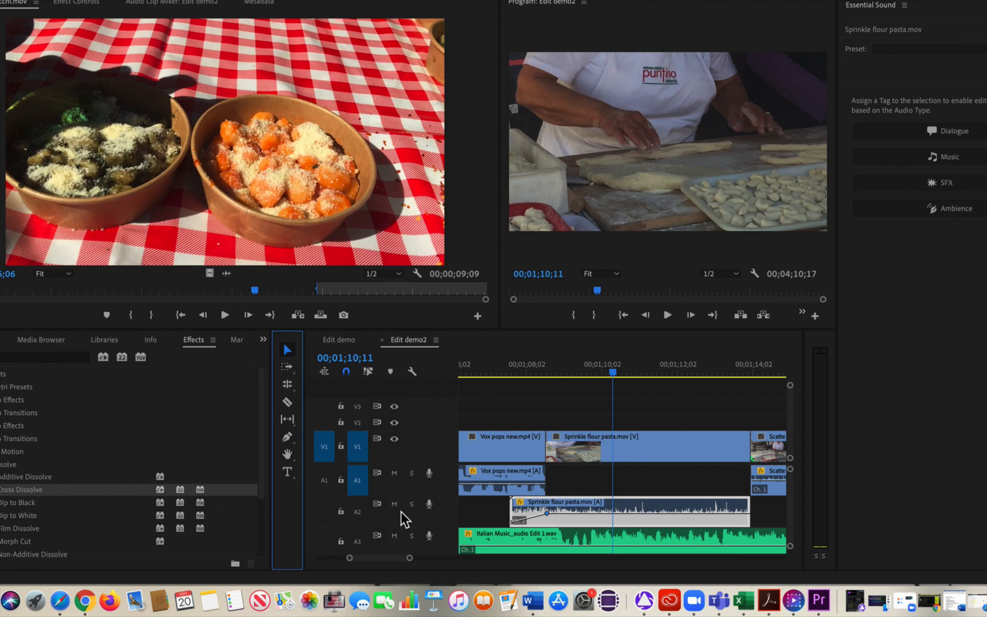